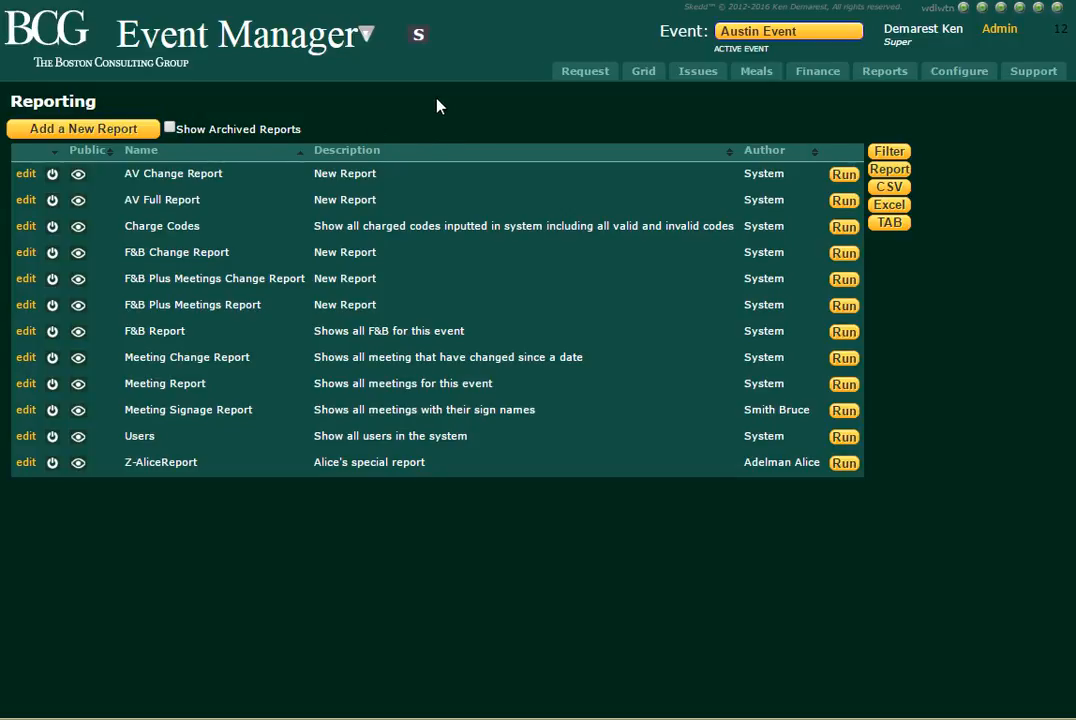
Switch the session to the first person offered in Quick User Switch and confirm the change.
click(422, 37)
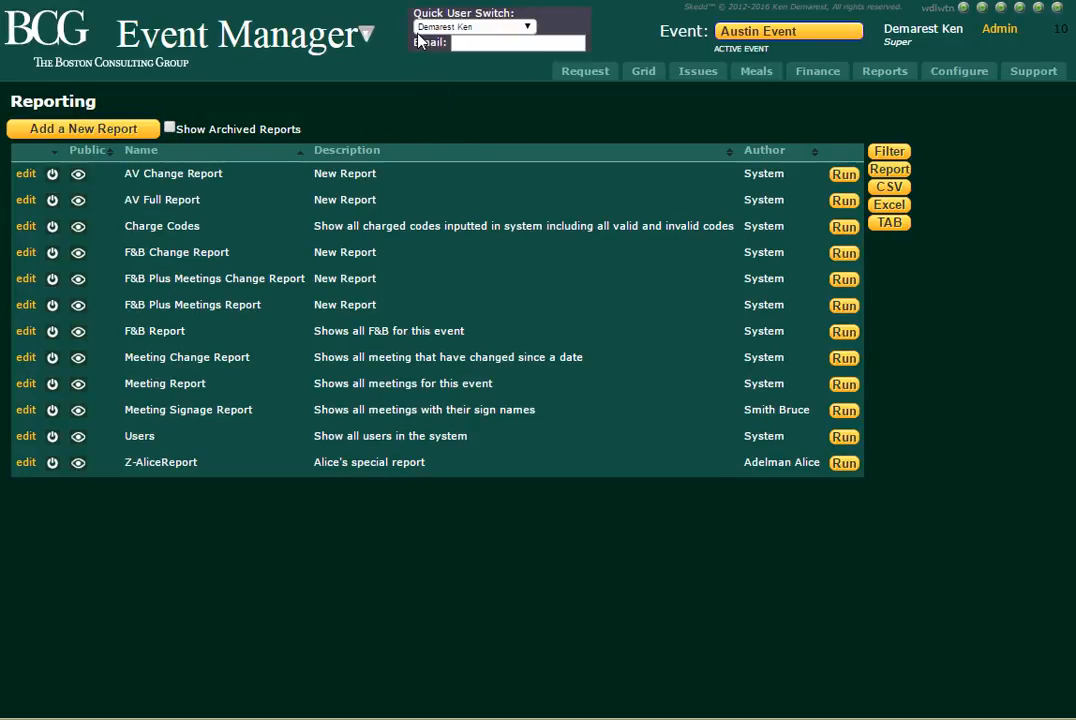
click(450, 27)
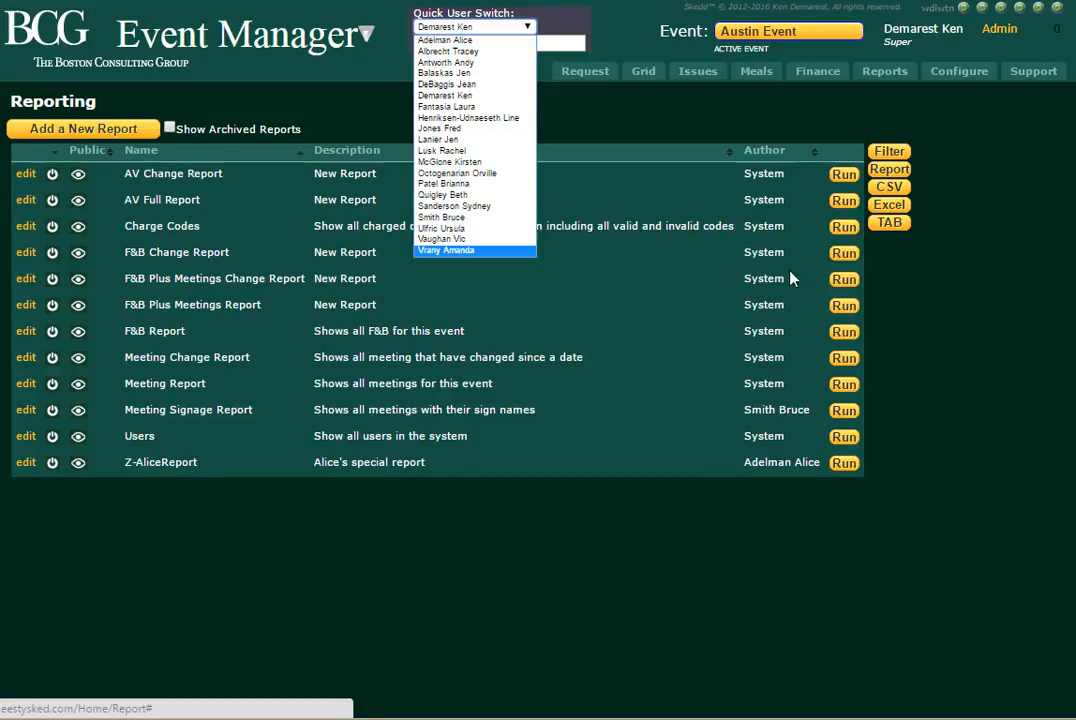
mouse_move(898, 54)
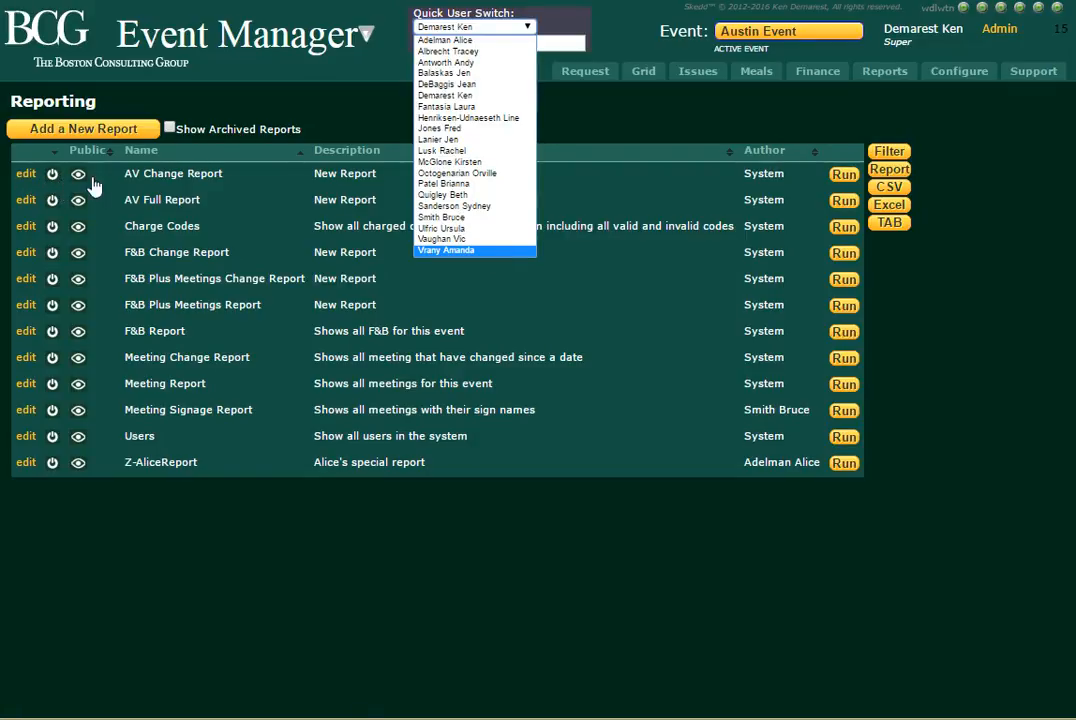
click(460, 39)
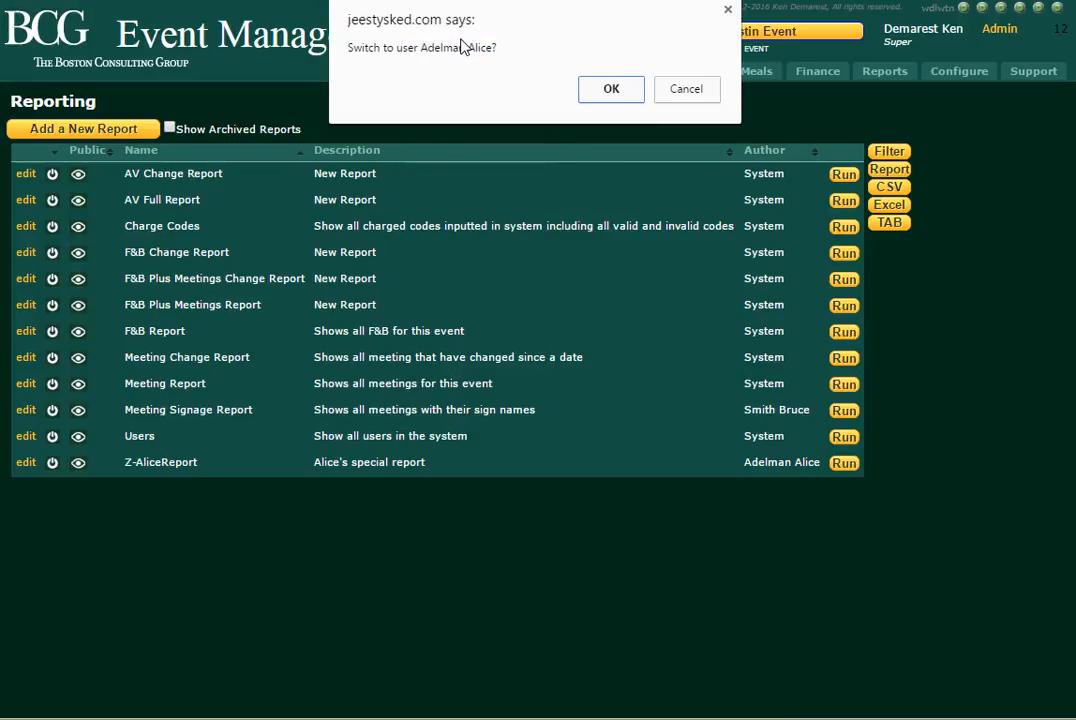
click(618, 97)
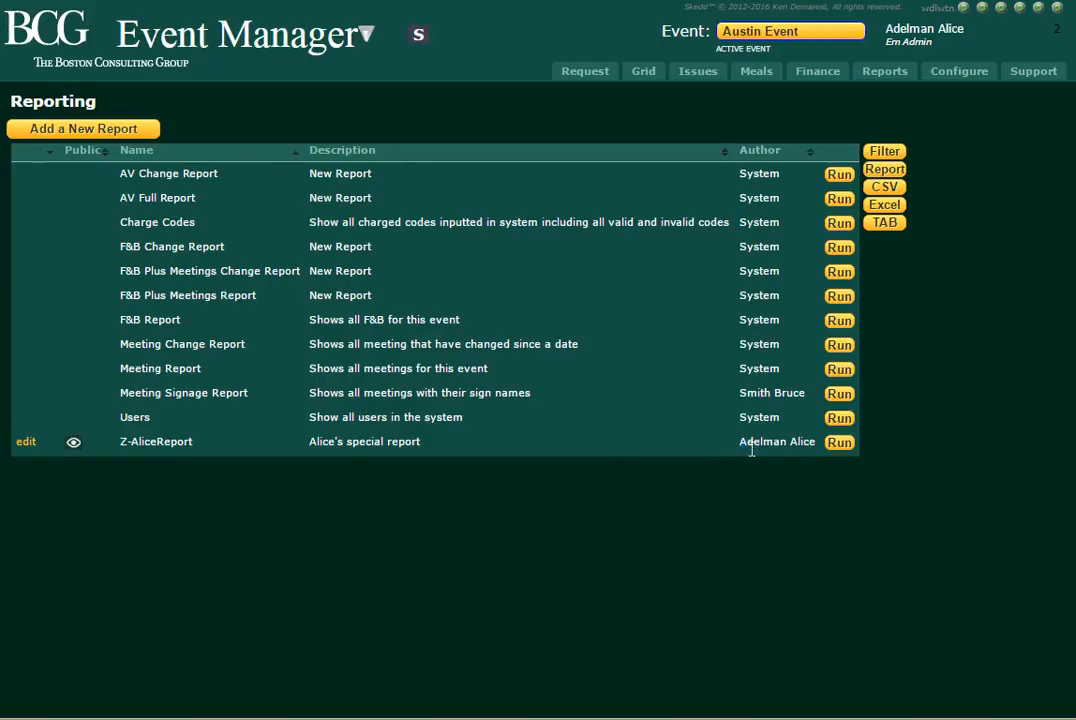
Examine the author and description of the session user's own report, and toggle its public visibility off and back on.
drag(740, 442, 815, 442)
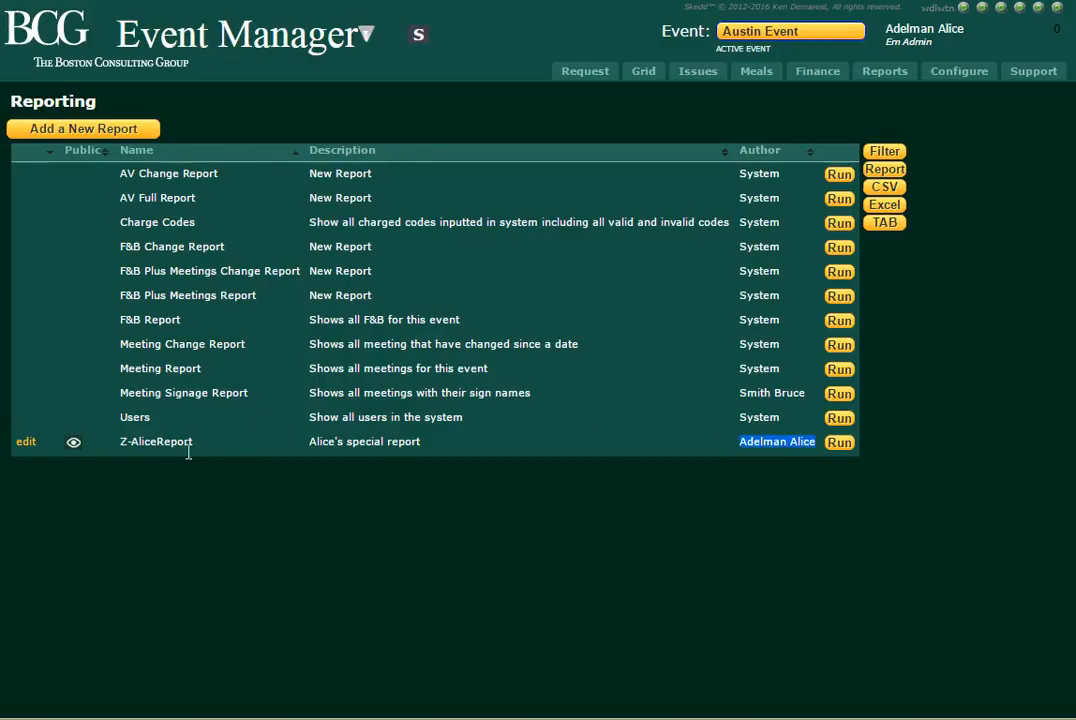
drag(310, 446, 437, 456)
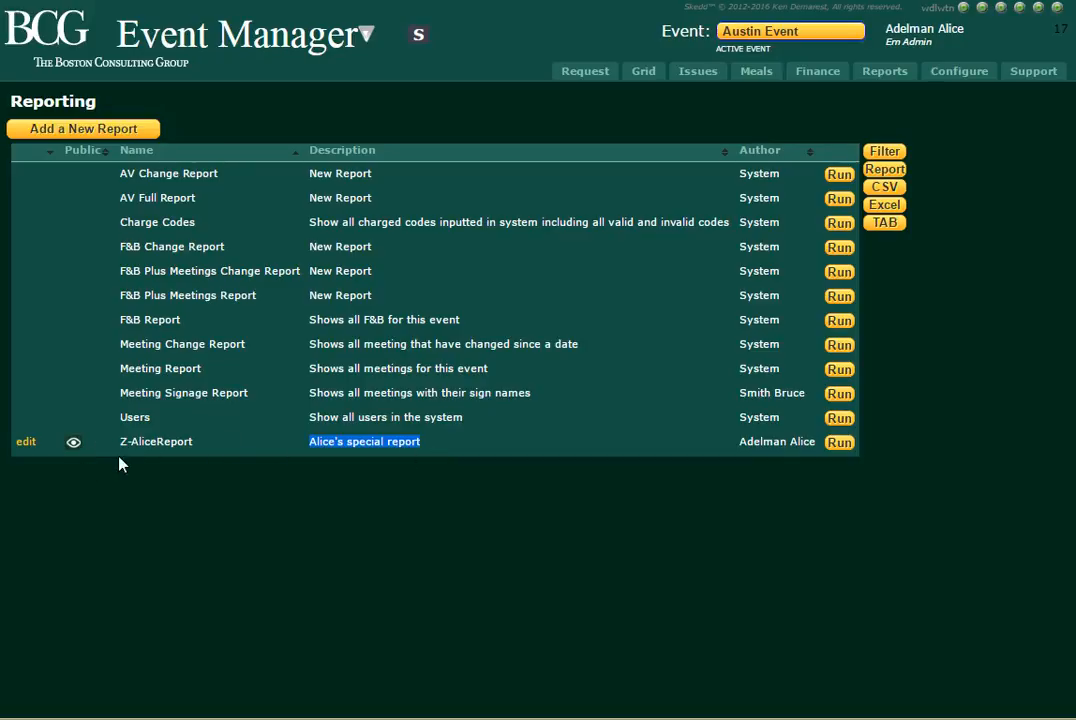
click(161, 443)
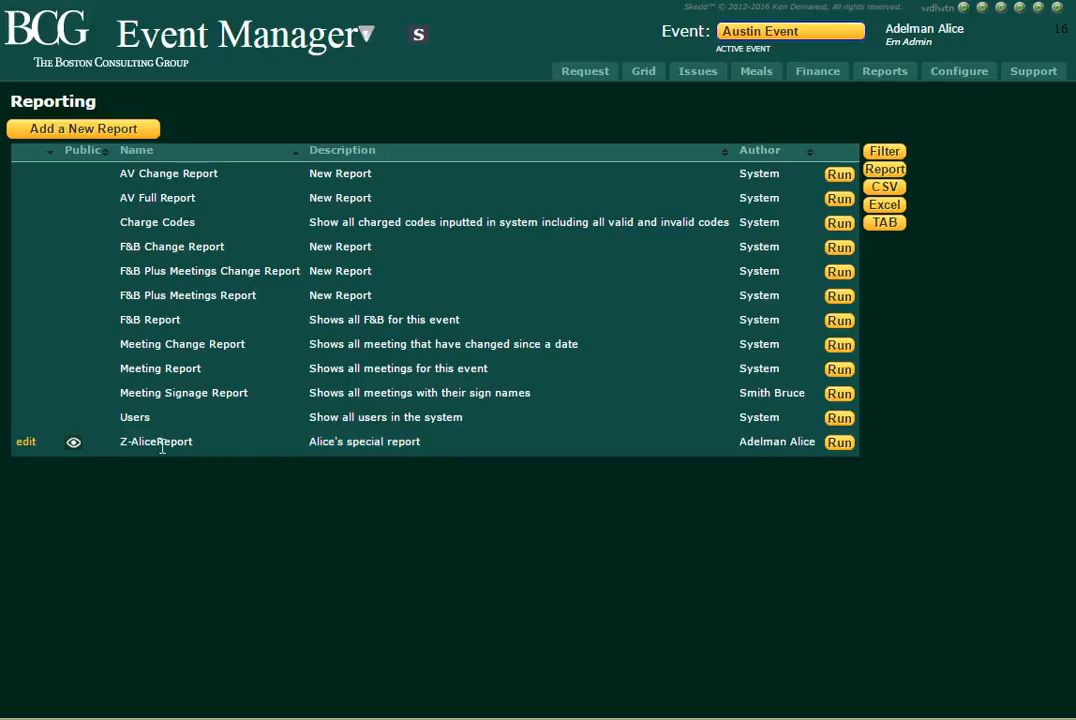
click(76, 444)
Start a new report and enlarge its form to fill most of the page height.
click(90, 134)
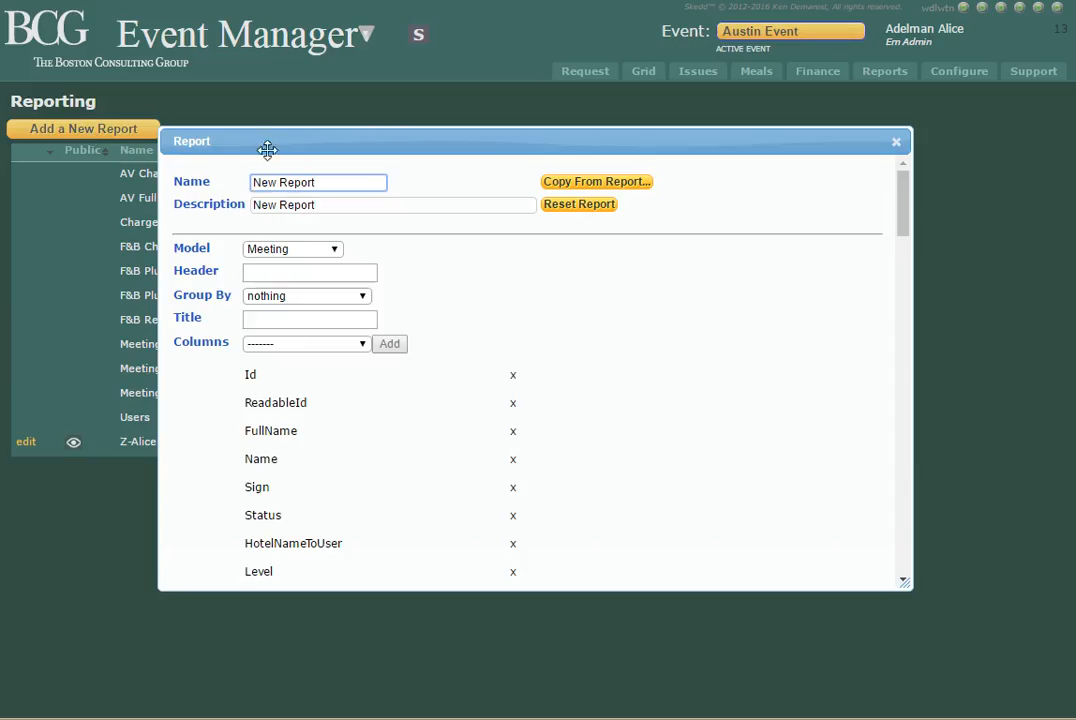
drag(277, 130, 276, 47)
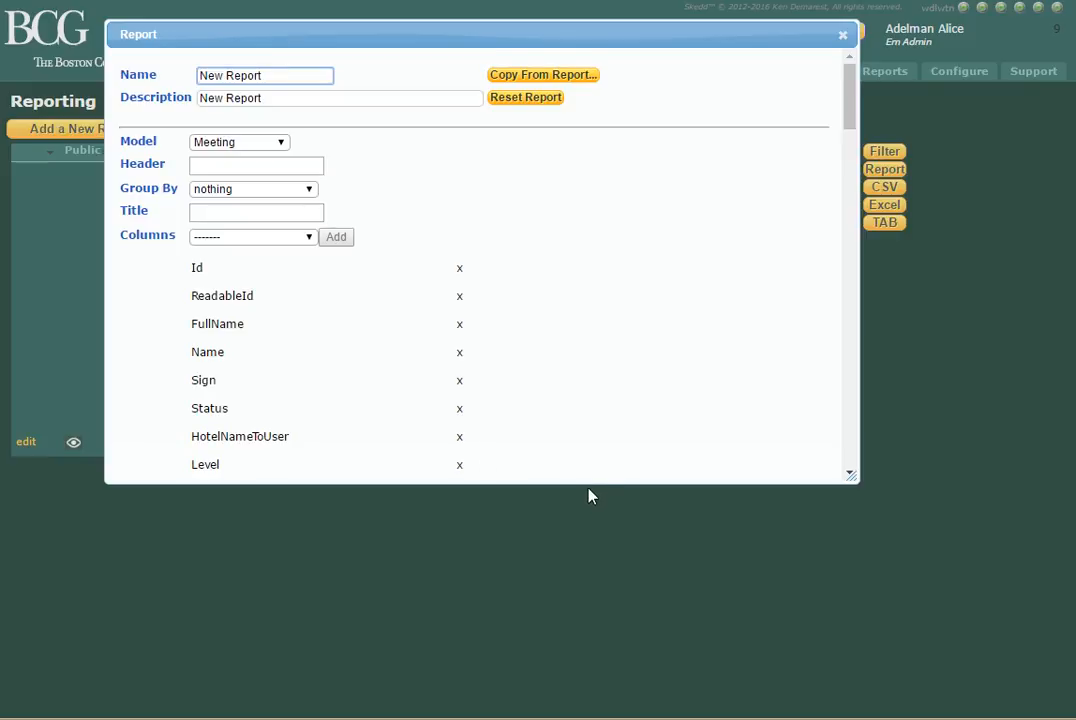
drag(581, 488, 588, 701)
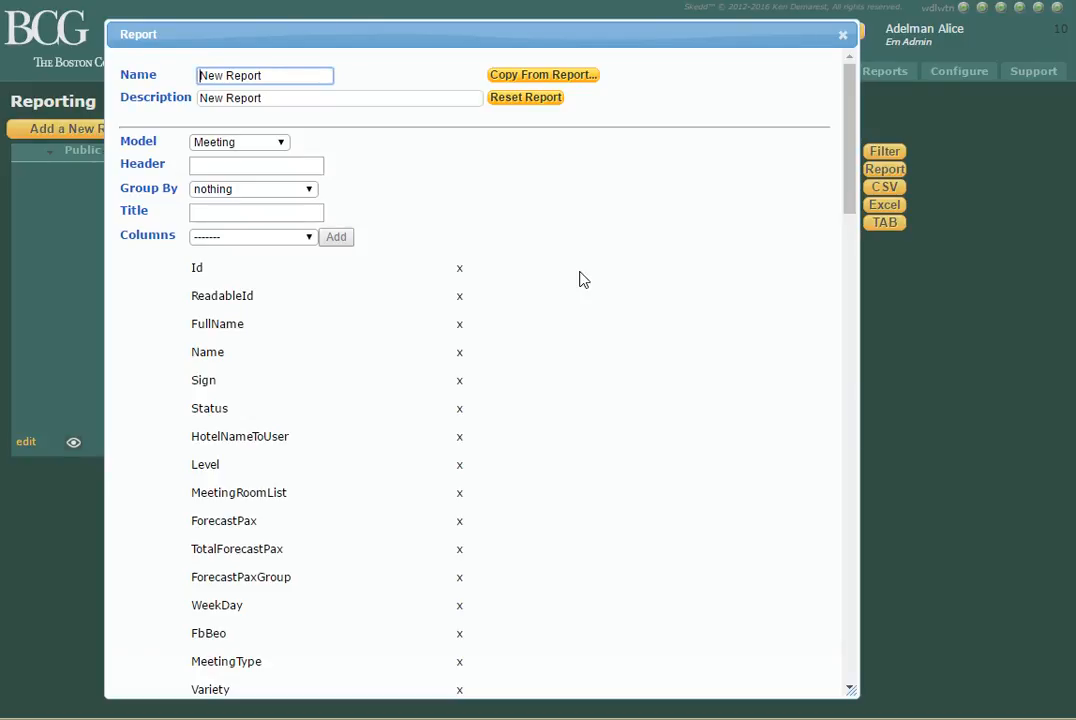
Clear the default text from the new report's name.
key(shift+Right)
key(shift+Right)
key(shift+Right)
key(shift+Right)
key(shift+Right)
key(shift+Right)
key(shift+Right)
key(shift+Right)
key(shift+Right)
key(shift+Right)
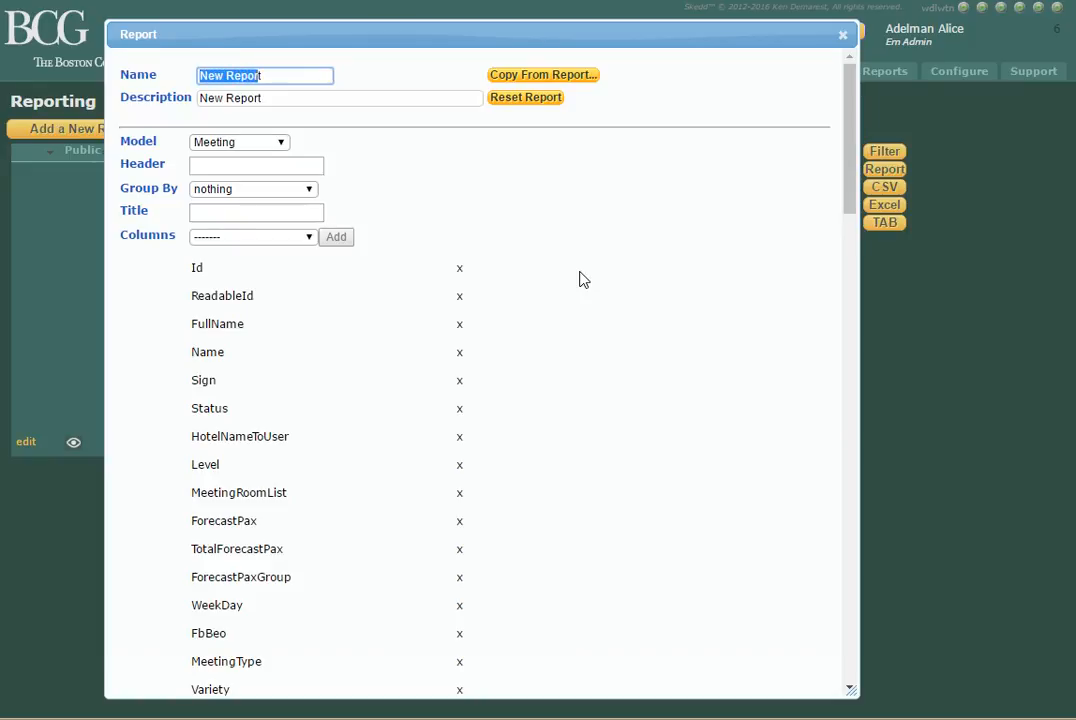
key(BackSpace)
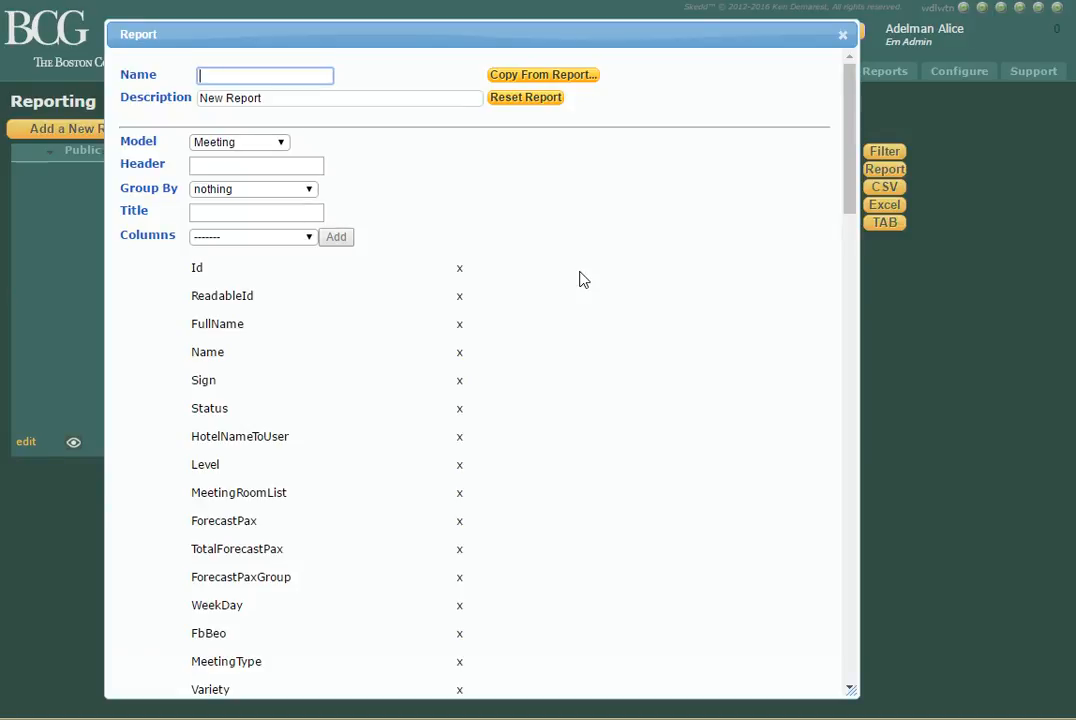
text(List)
key(BackSpace)
key(BackSpace)
key(BackSpace)
text(ist)
key(super)
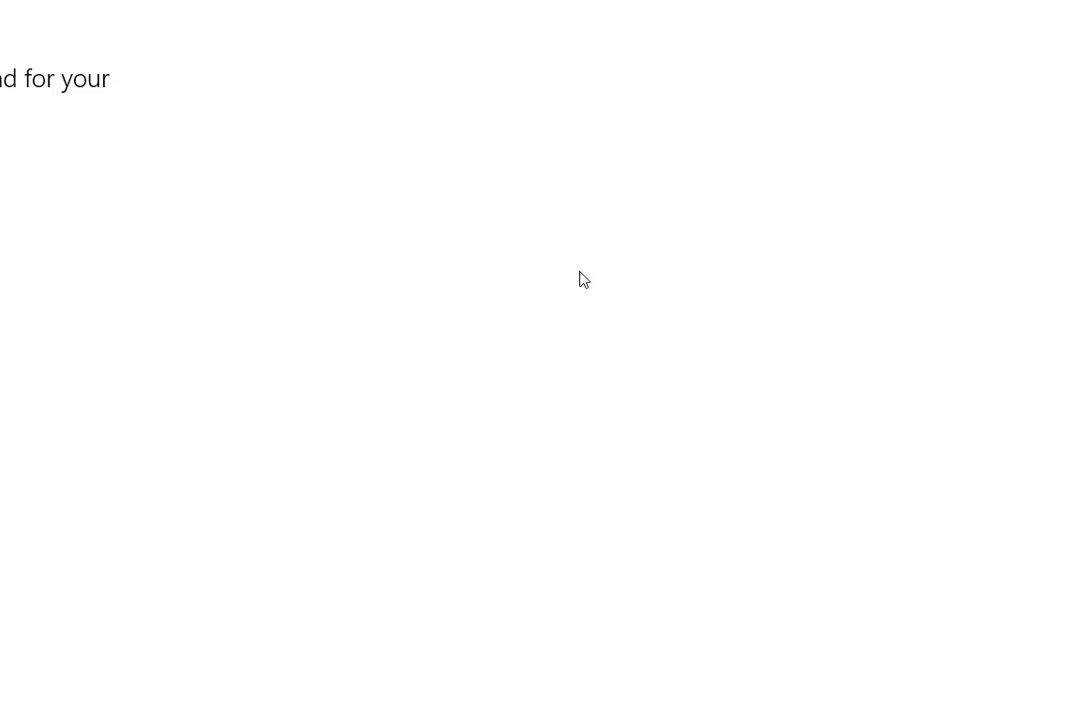
key(alt+Tab)
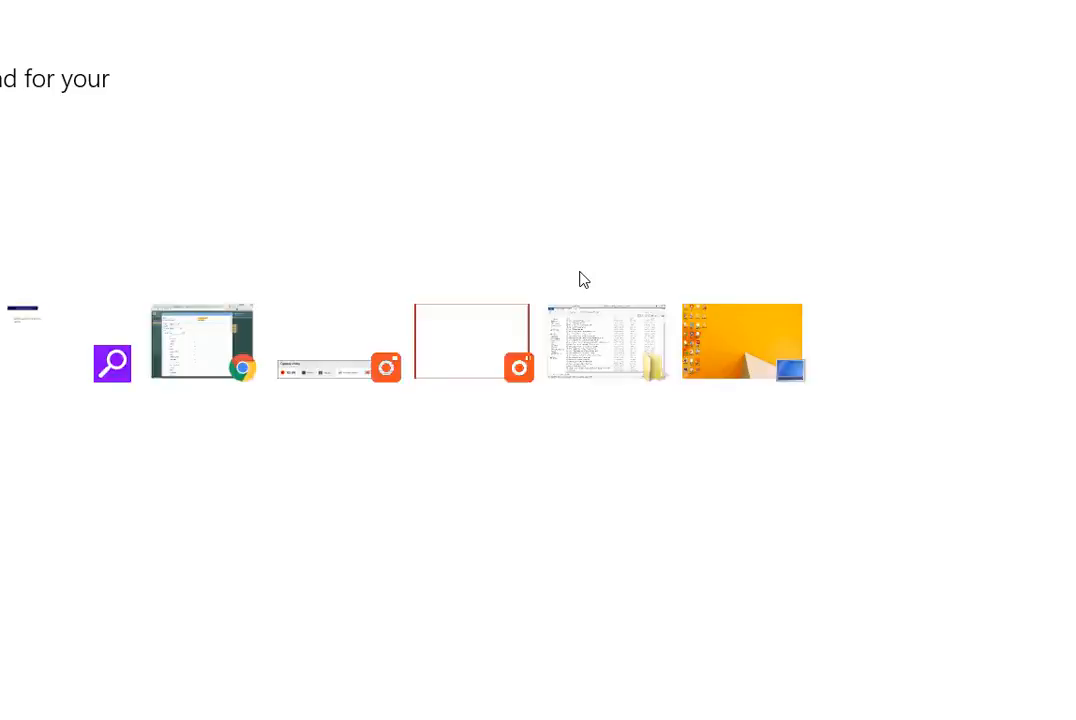
key(BackSpace)
key(BackSpace)
key(BackSpace)
key(BackSpace)
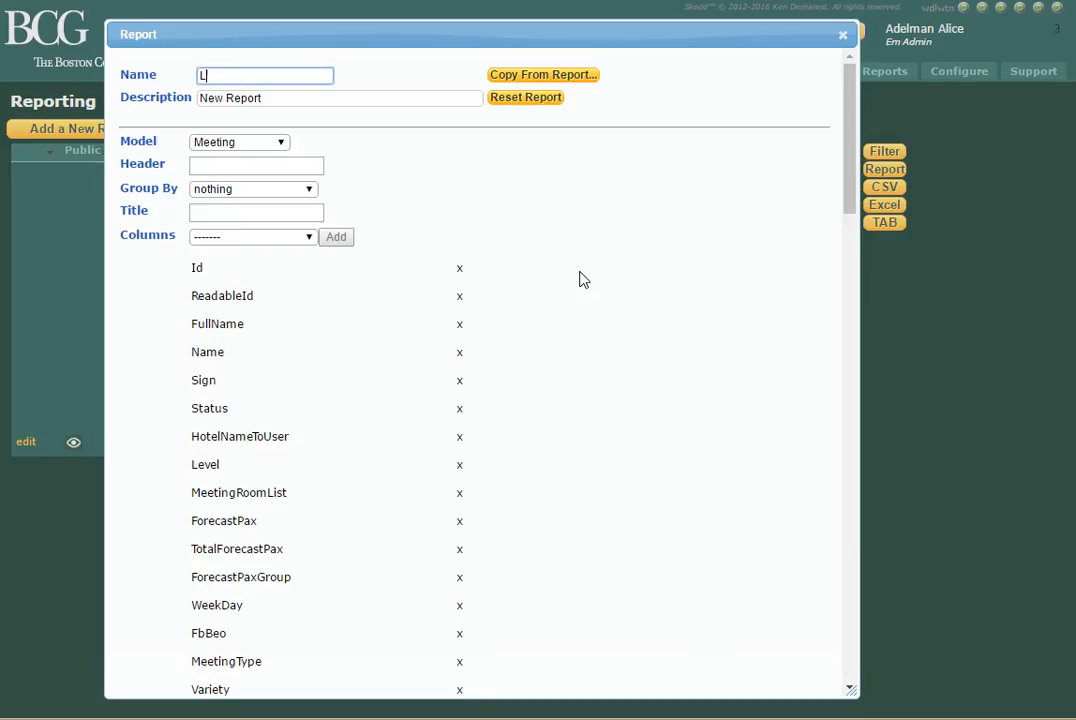
Name the report "Meeting Name List" and set its description to "List of meeting names".
text(Meeting Name List)
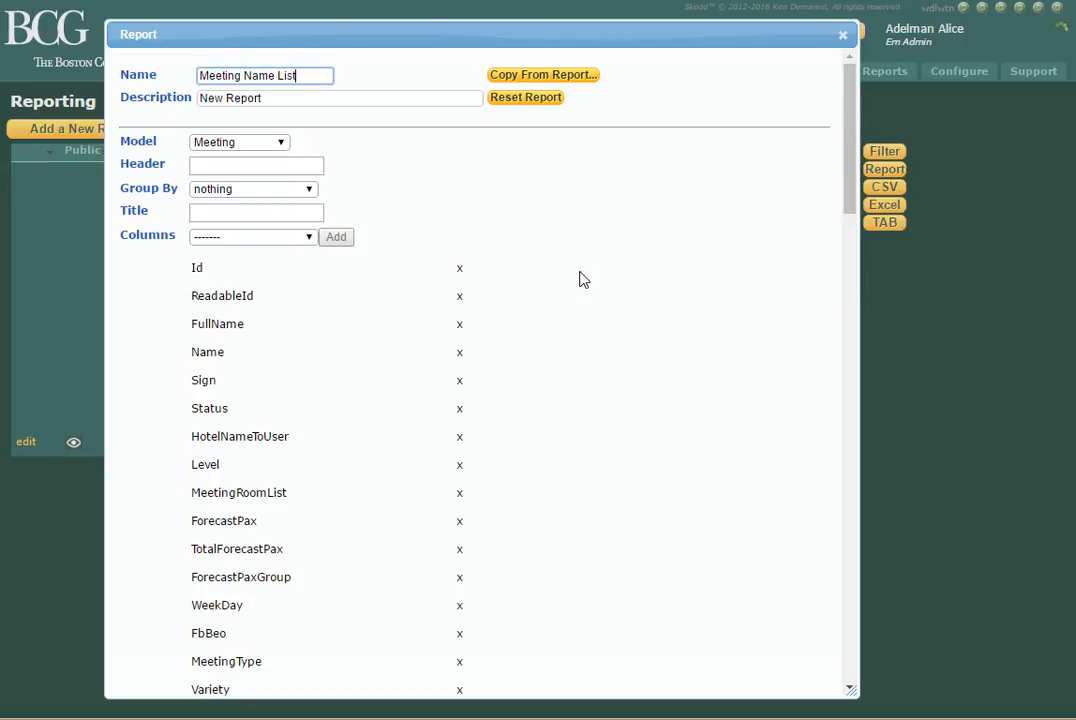
key(Tab)
key(Tab)
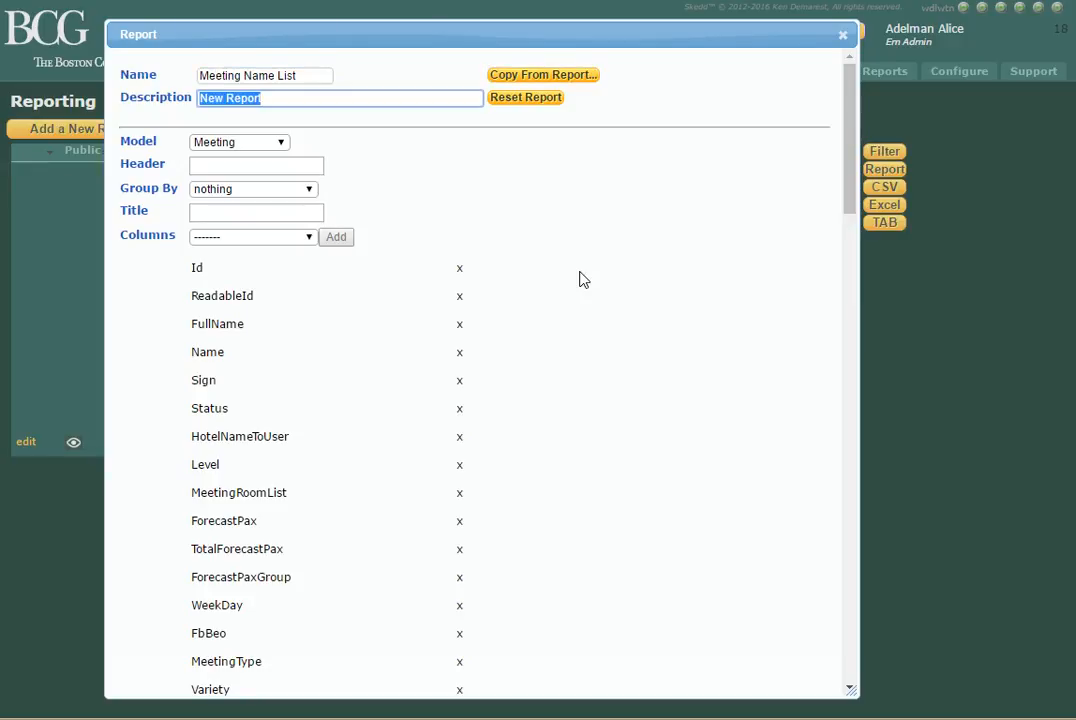
key(BackSpace)
text(L)
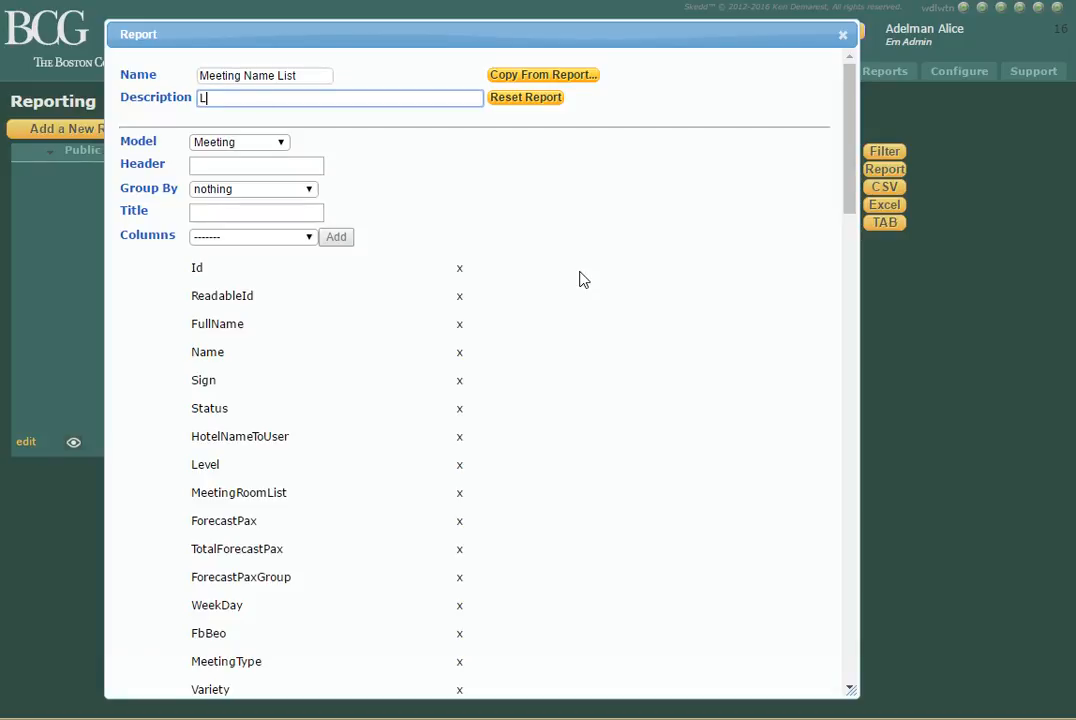
text(ist of meeting names)
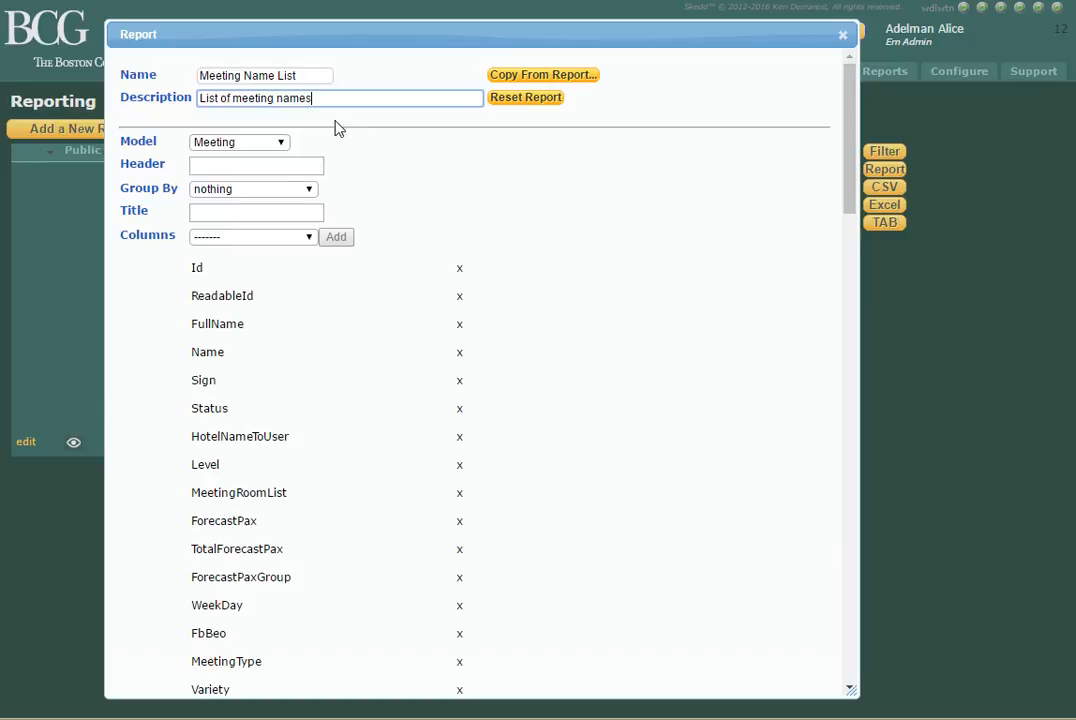
Review the report's model options, keep Meeting, and set the header to "My Meeting Report".
click(282, 143)
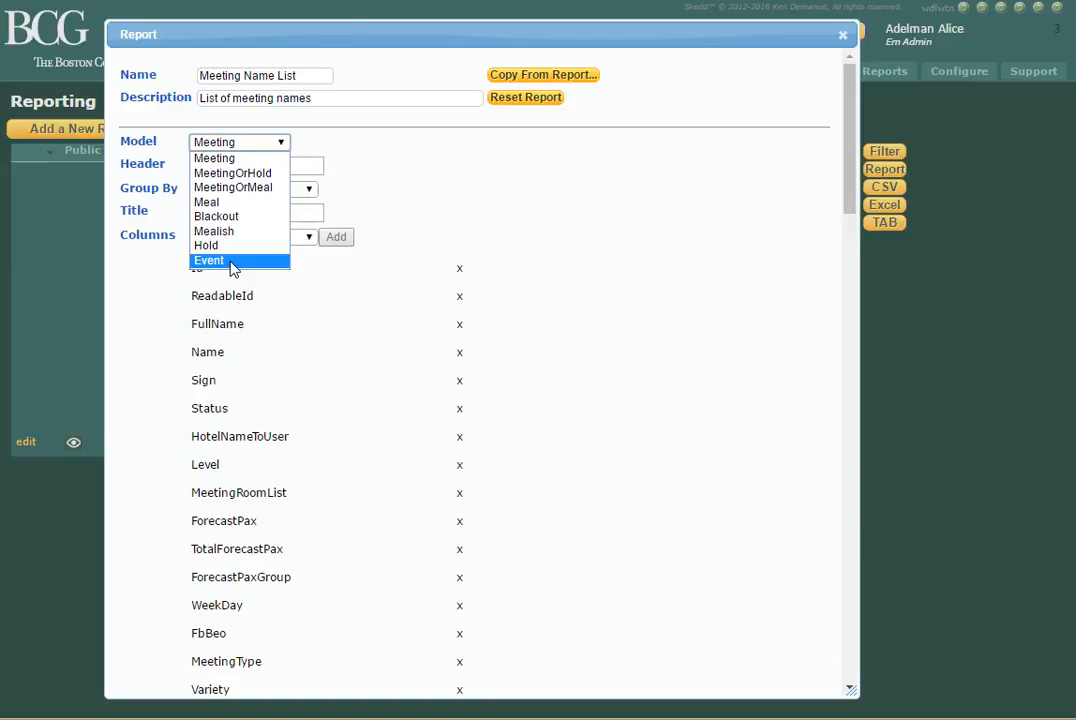
click(252, 140)
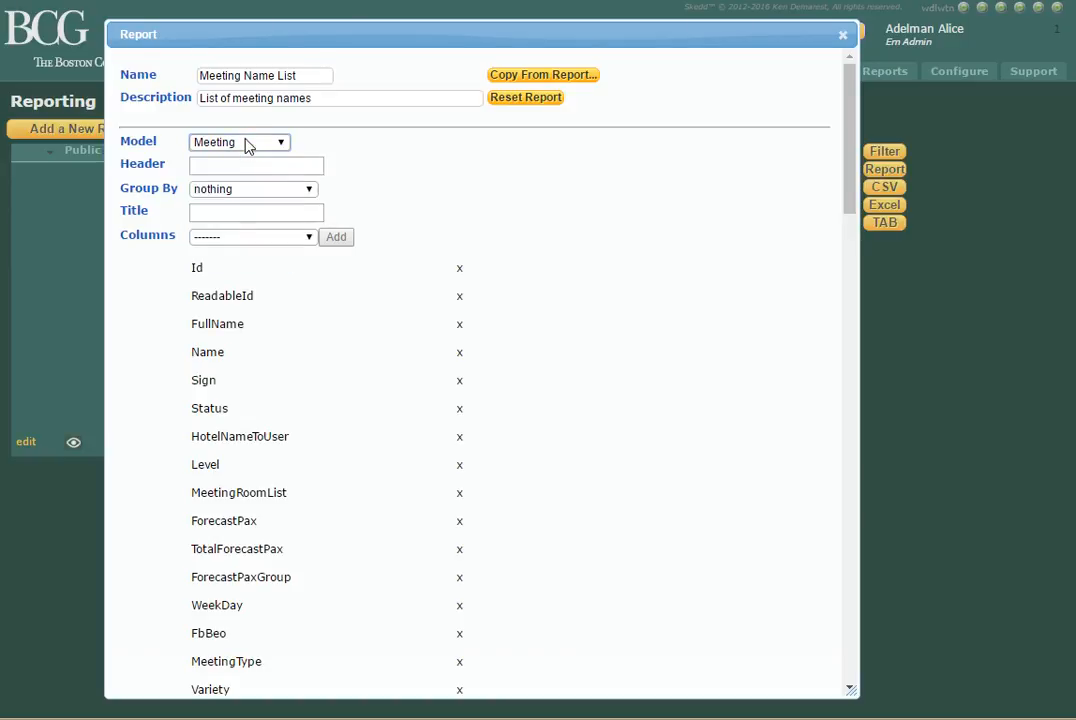
click(295, 166)
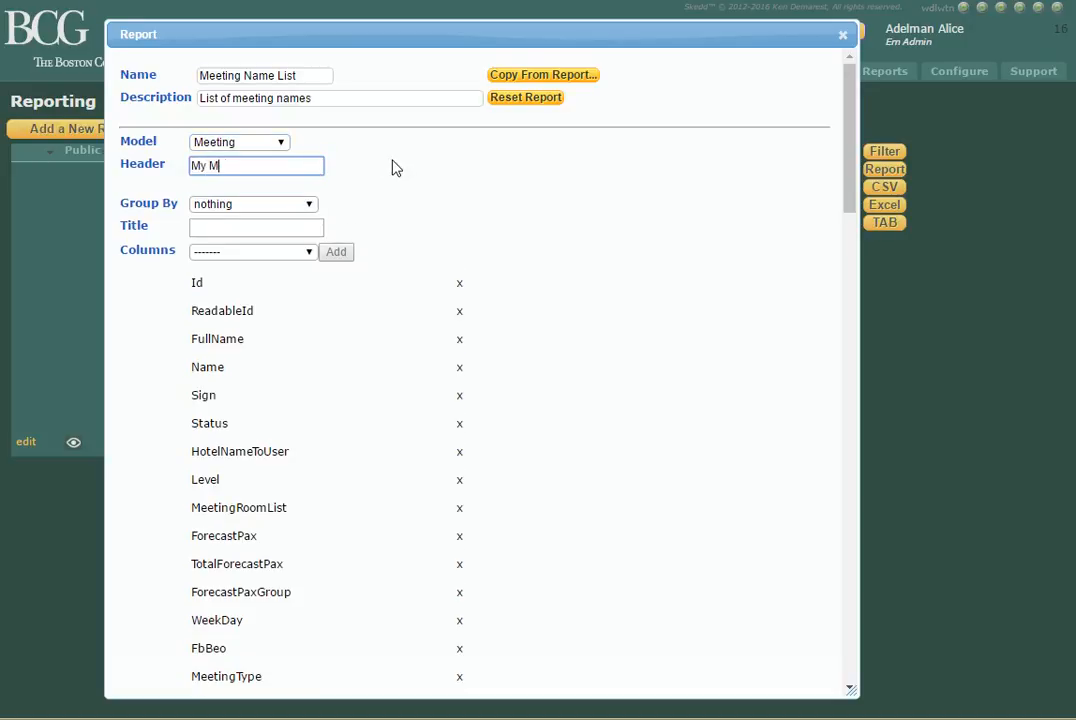
text(eeting Report)
Leave the report grouped by nothing and set its title to "Report Title Here".
click(312, 204)
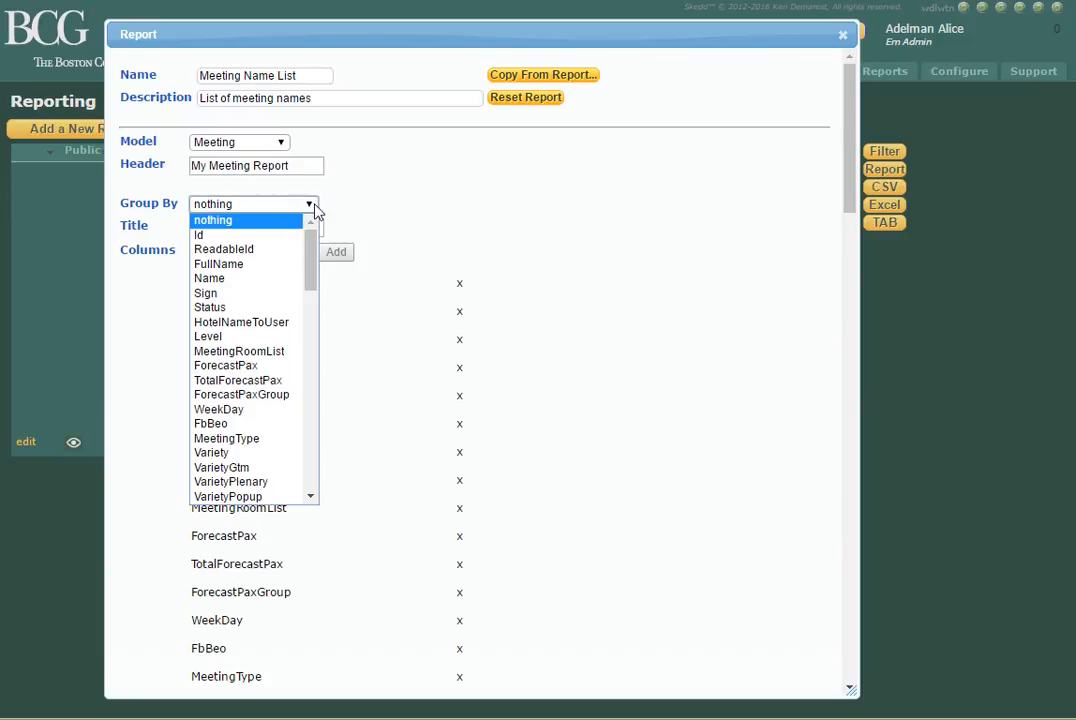
click(338, 210)
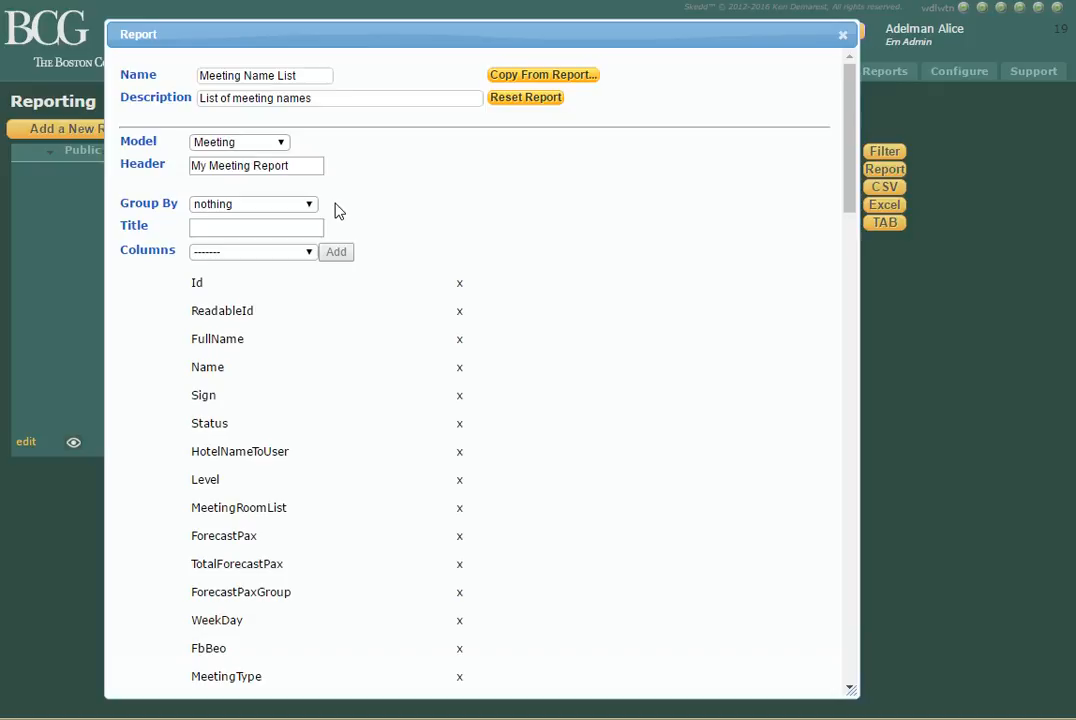
key(Tab)
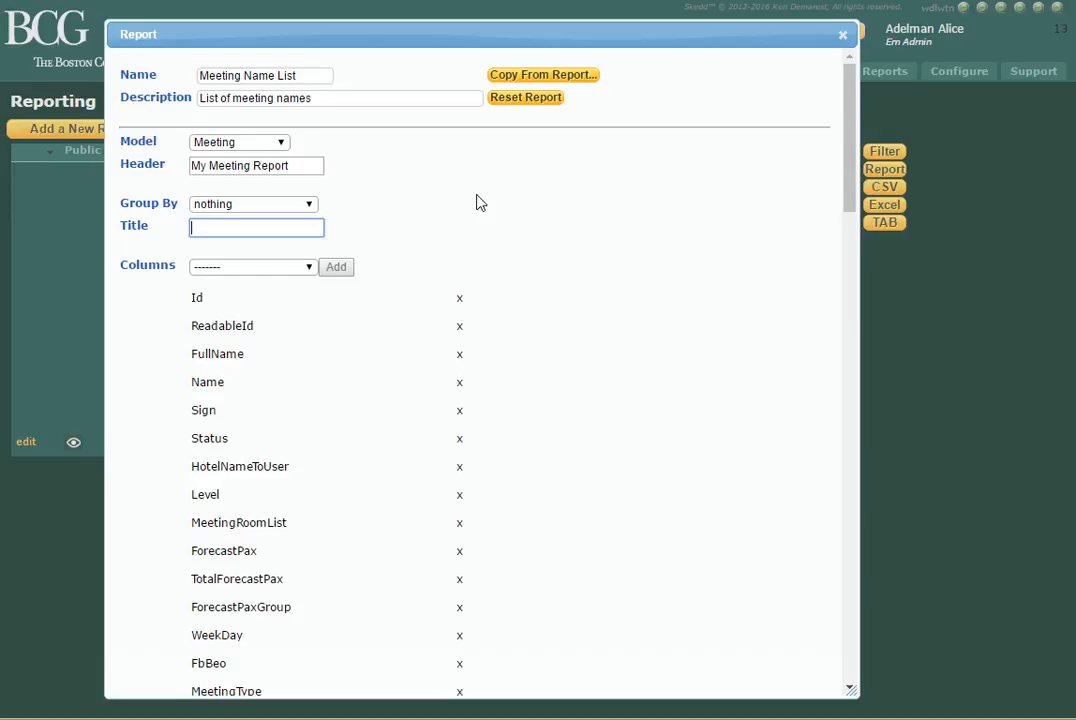
text(Report Title Here)
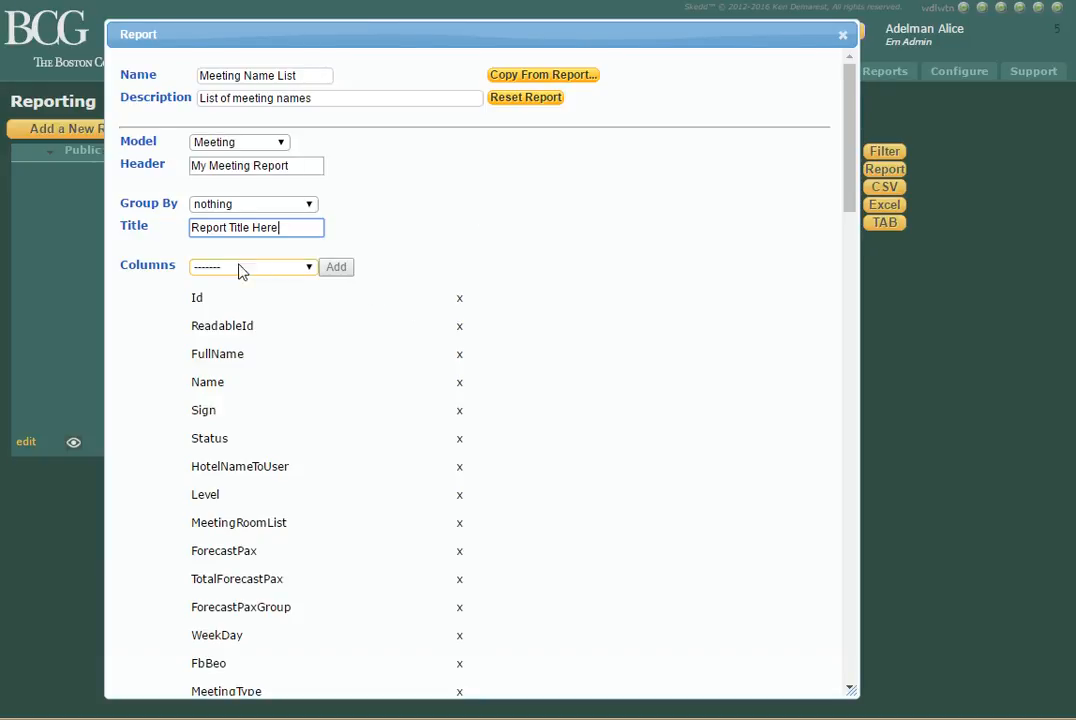
Remove the report's columns from Id through FbType, leaving MealFunction as the first one in the list.
mouse_move(166, 270)
scroll(401, 458, down, 1)
scroll(401, 458, down, 1)
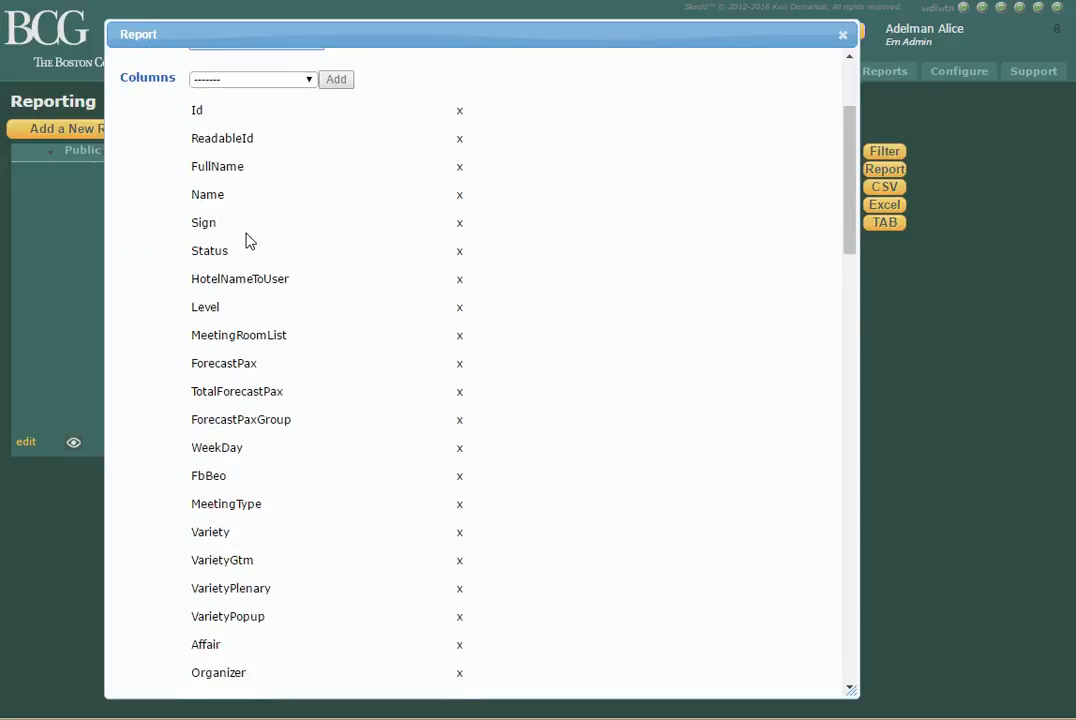
scroll(350, 436, down, 2)
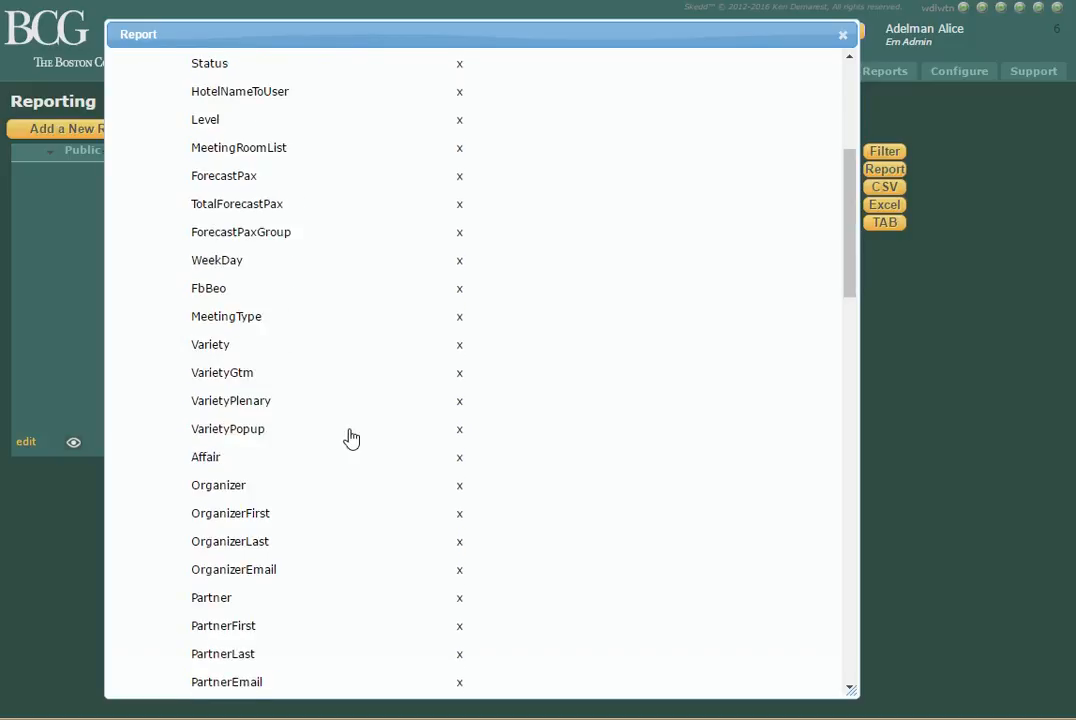
scroll(351, 438, down, 5)
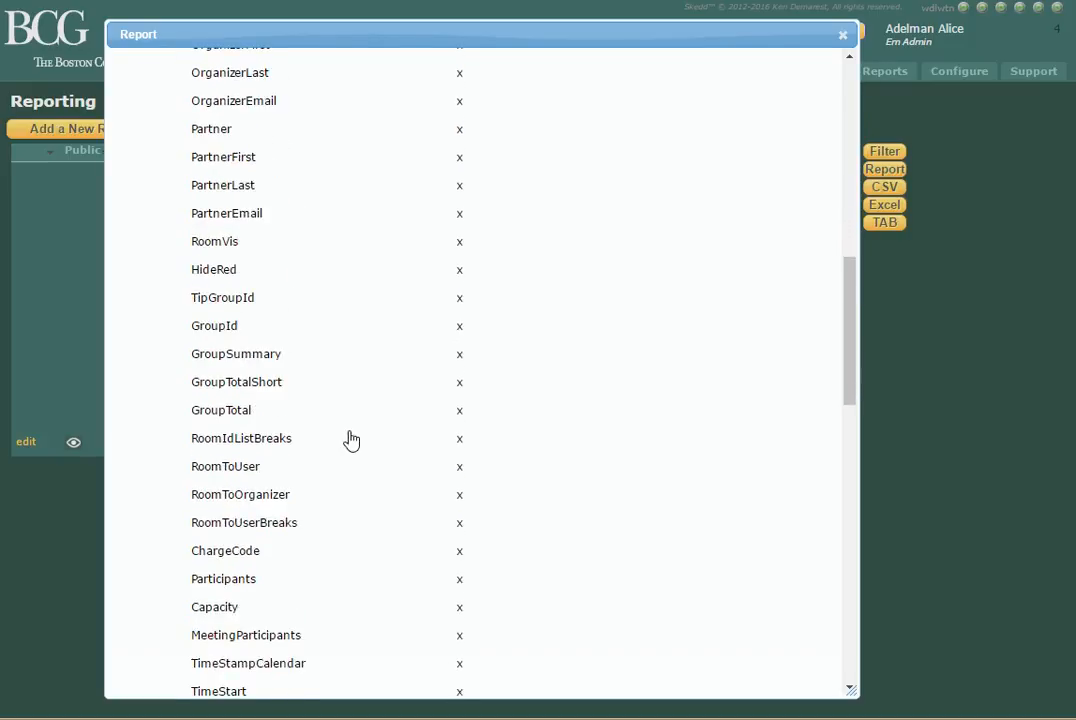
scroll(351, 438, up, 7)
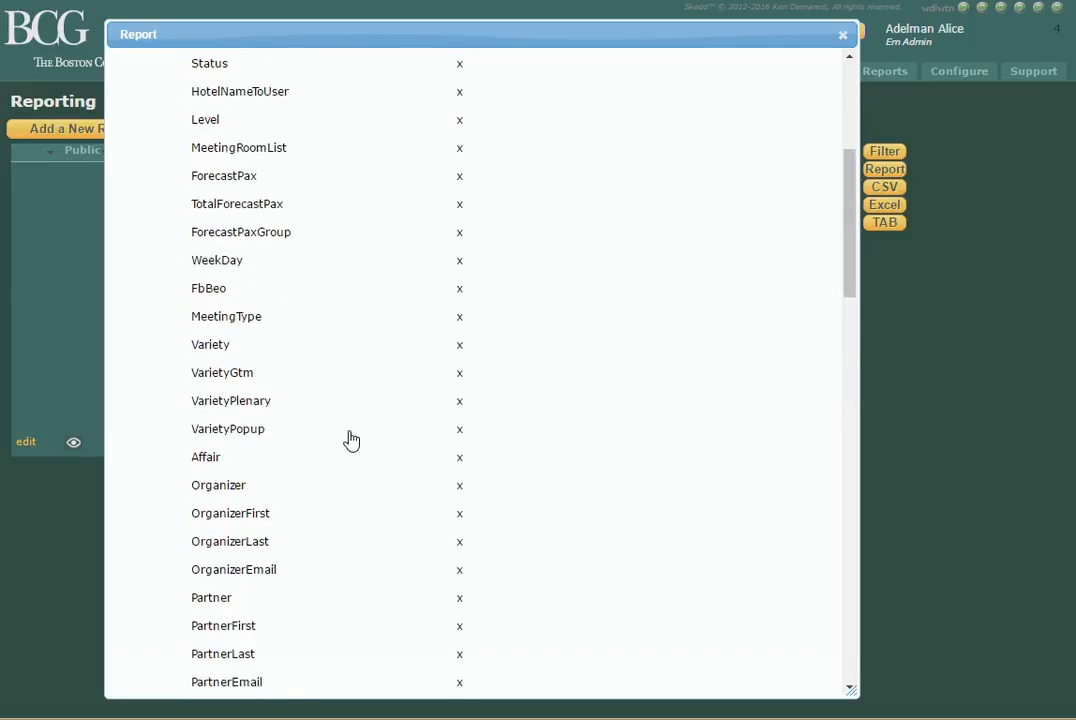
click(465, 144)
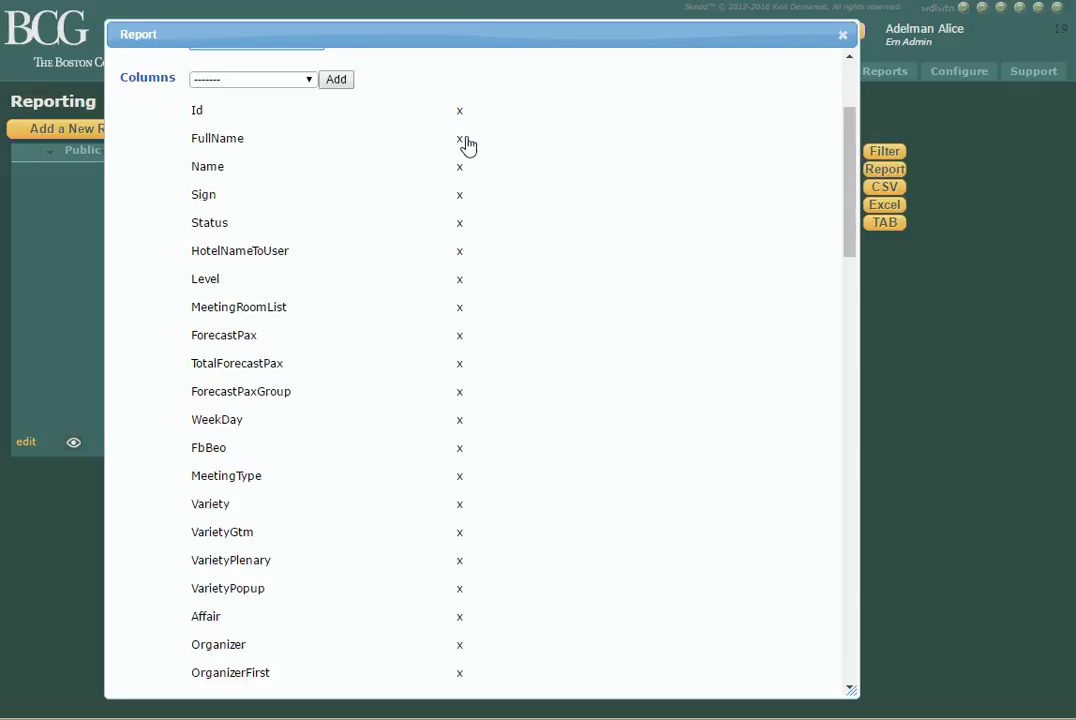
click(465, 142)
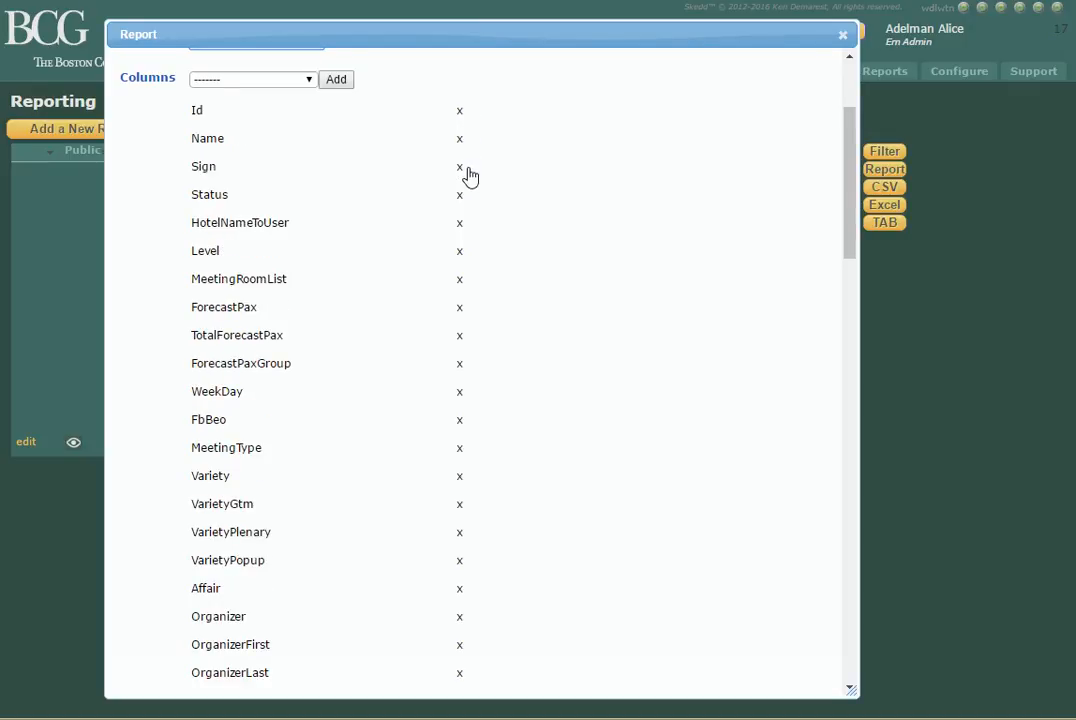
click(467, 170)
click(467, 170)
click(467, 170)
click(467, 170)
click(467, 170)
click(467, 170)
click(467, 170)
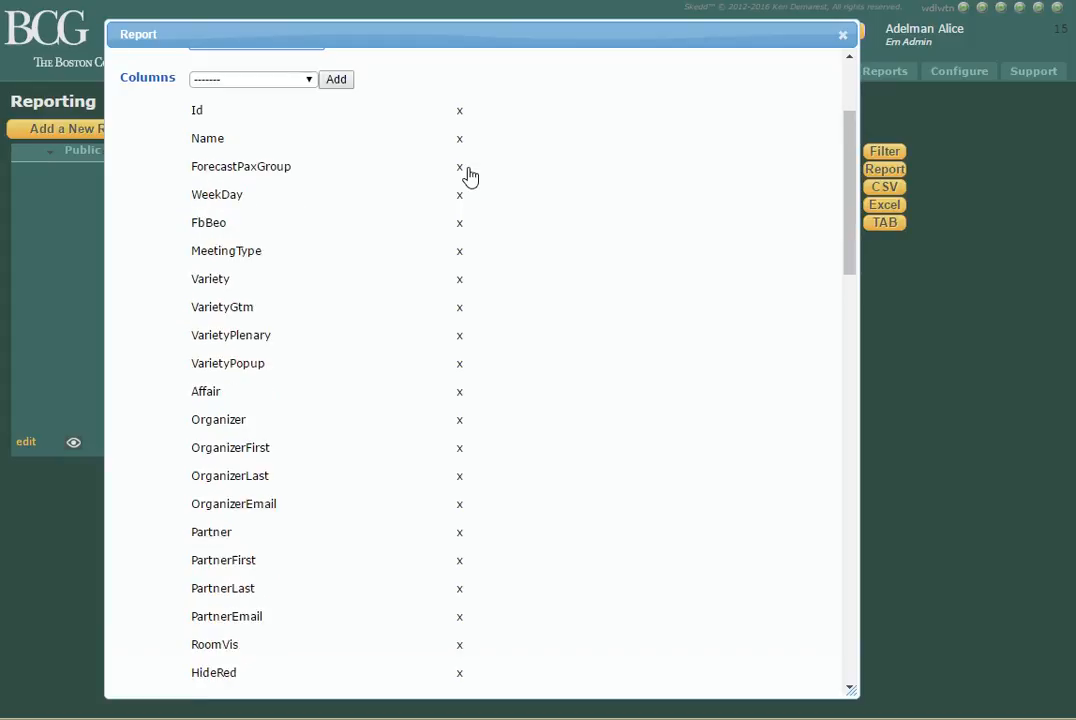
click(467, 170)
click(467, 170)
click(467, 170)
click(467, 170)
click(467, 170)
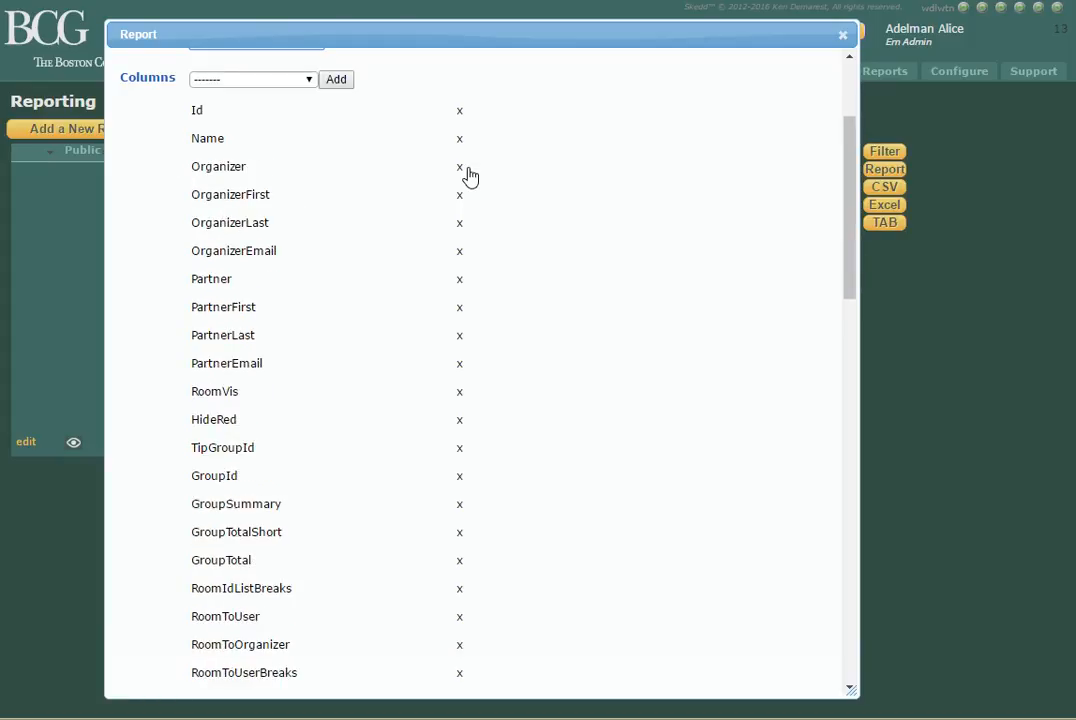
click(467, 170)
click(467, 170)
click(467, 170)
click(467, 170)
click(467, 170)
click(467, 170)
click(467, 170)
click(467, 170)
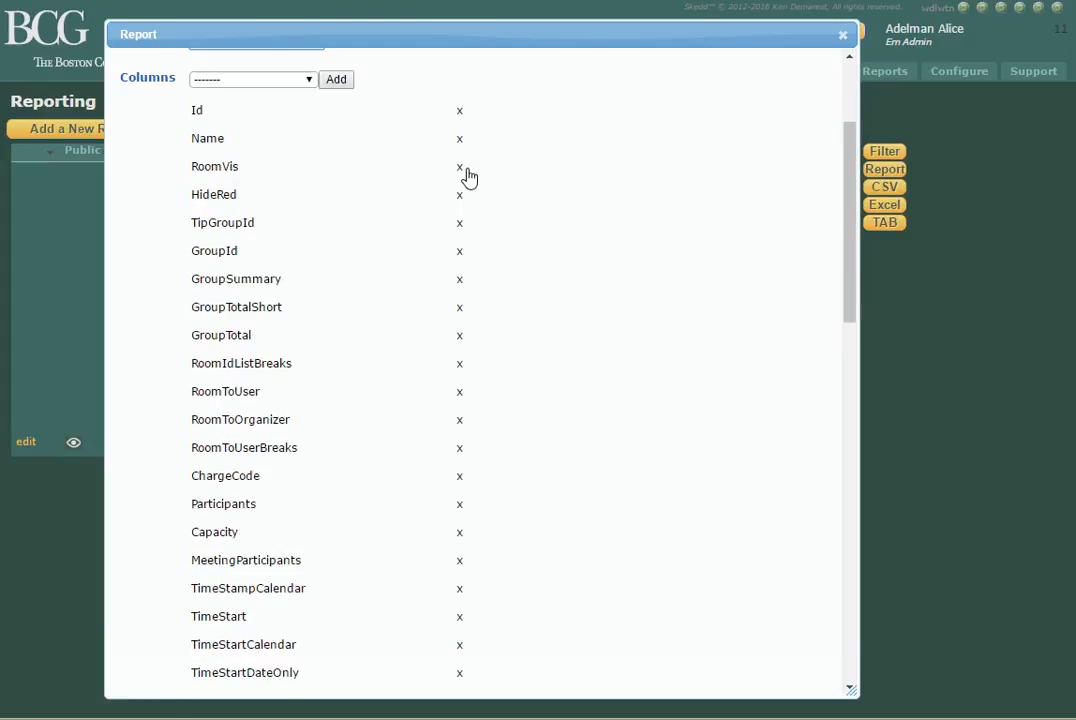
click(465, 170)
click(465, 170)
click(465, 170)
click(465, 170)
triple_click(465, 170)
click(465, 170)
click(465, 170)
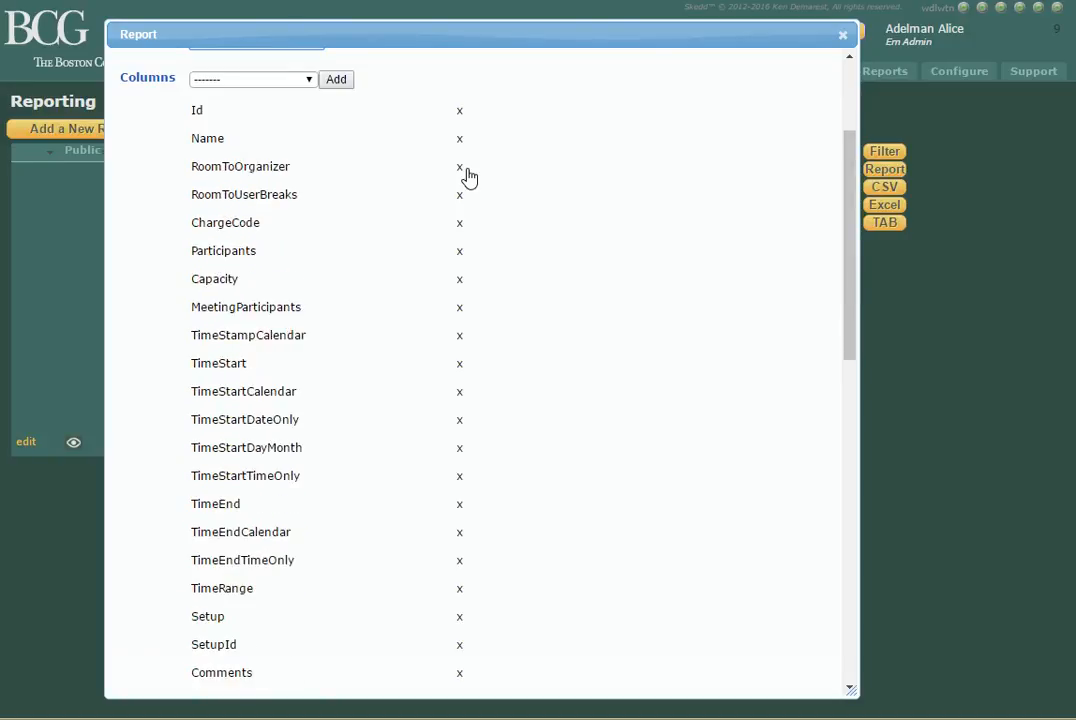
triple_click(465, 170)
double_click(465, 170)
double_click(465, 170)
triple_click(465, 170)
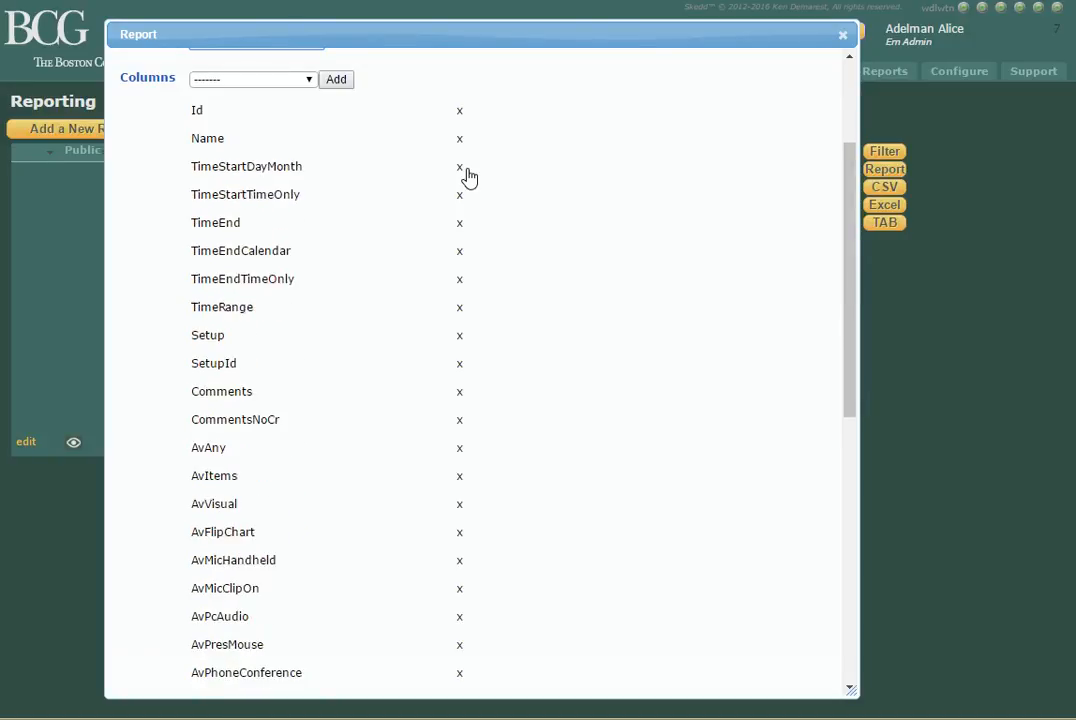
double_click(465, 170)
double_click(465, 170)
double_click(465, 170)
double_click(465, 170)
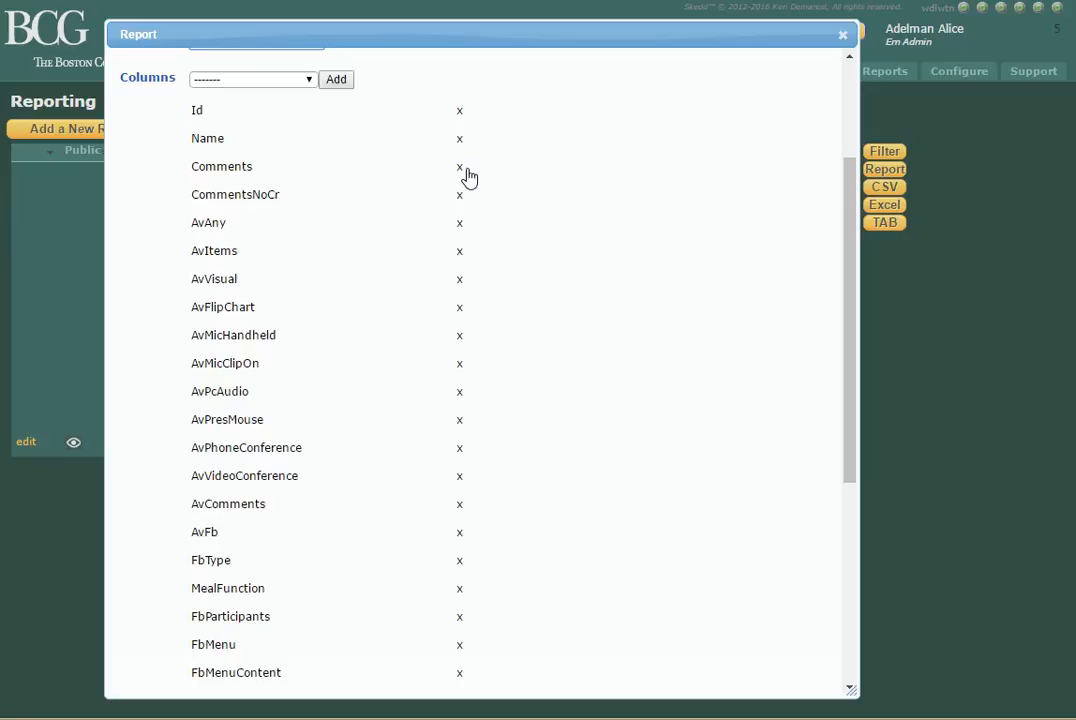
double_click(465, 170)
double_click(465, 170)
double_click(465, 170)
double_click(465, 170)
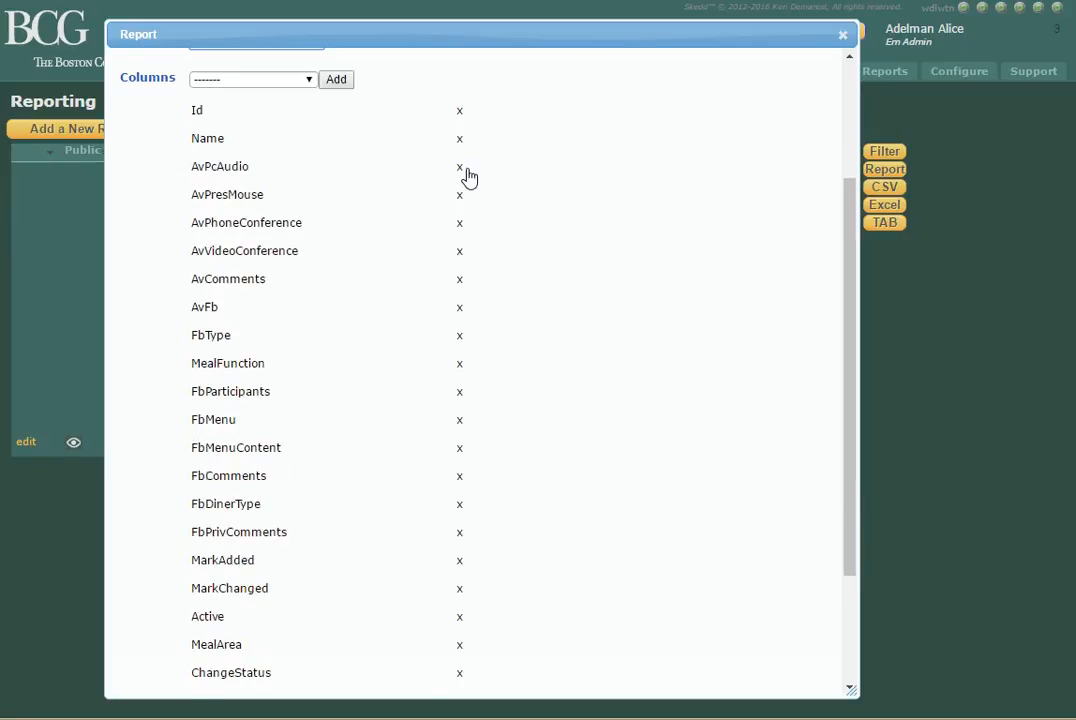
triple_click(465, 170)
double_click(465, 170)
double_click(465, 170)
double_click(465, 172)
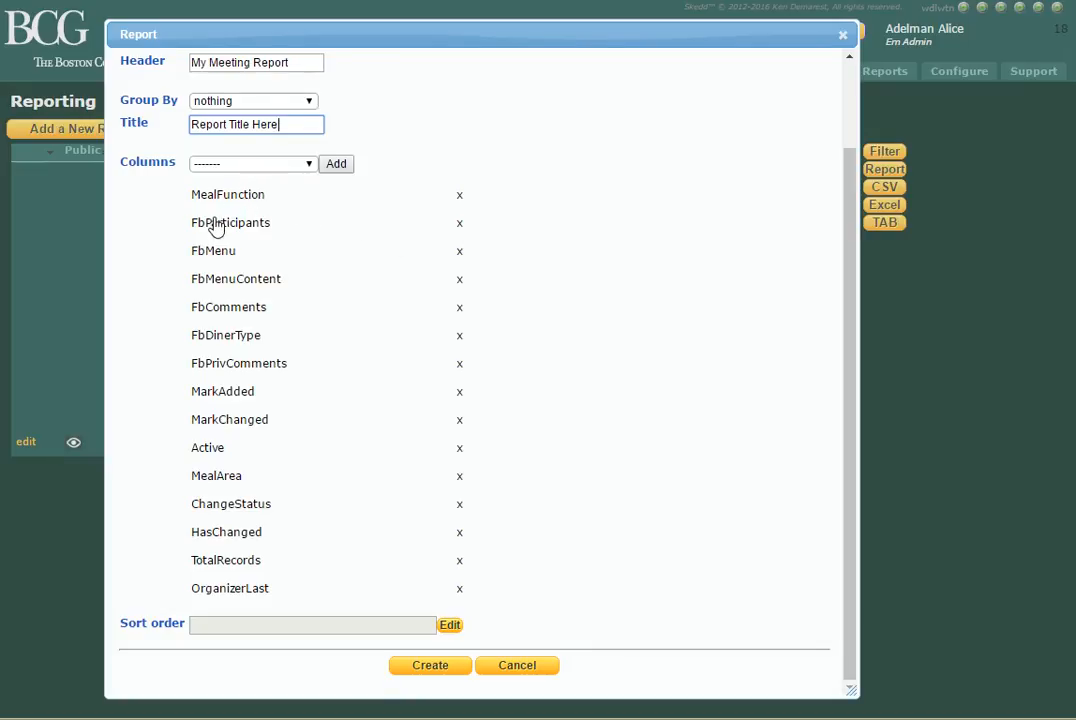
Add the Name column back to the report.
click(311, 166)
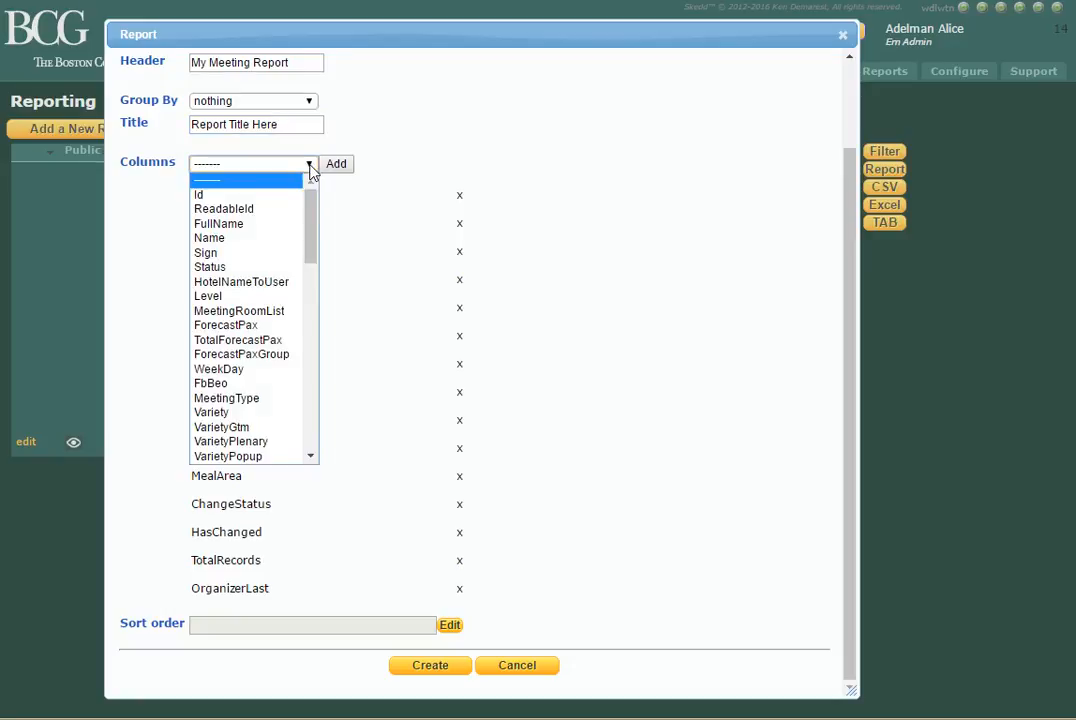
click(220, 239)
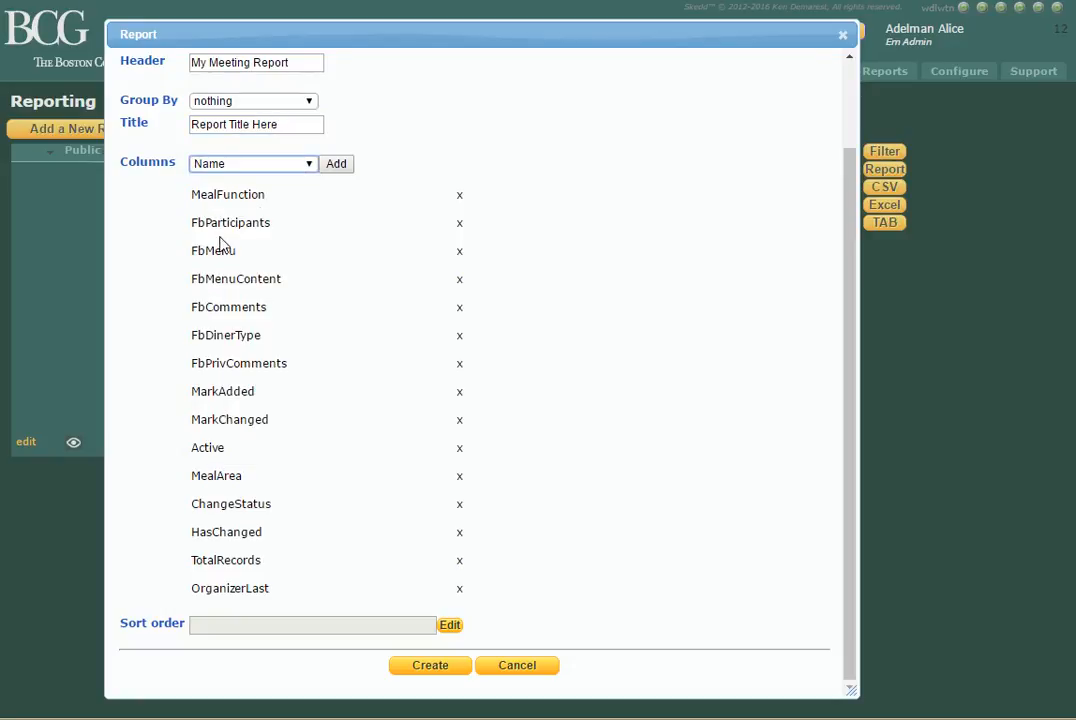
click(336, 166)
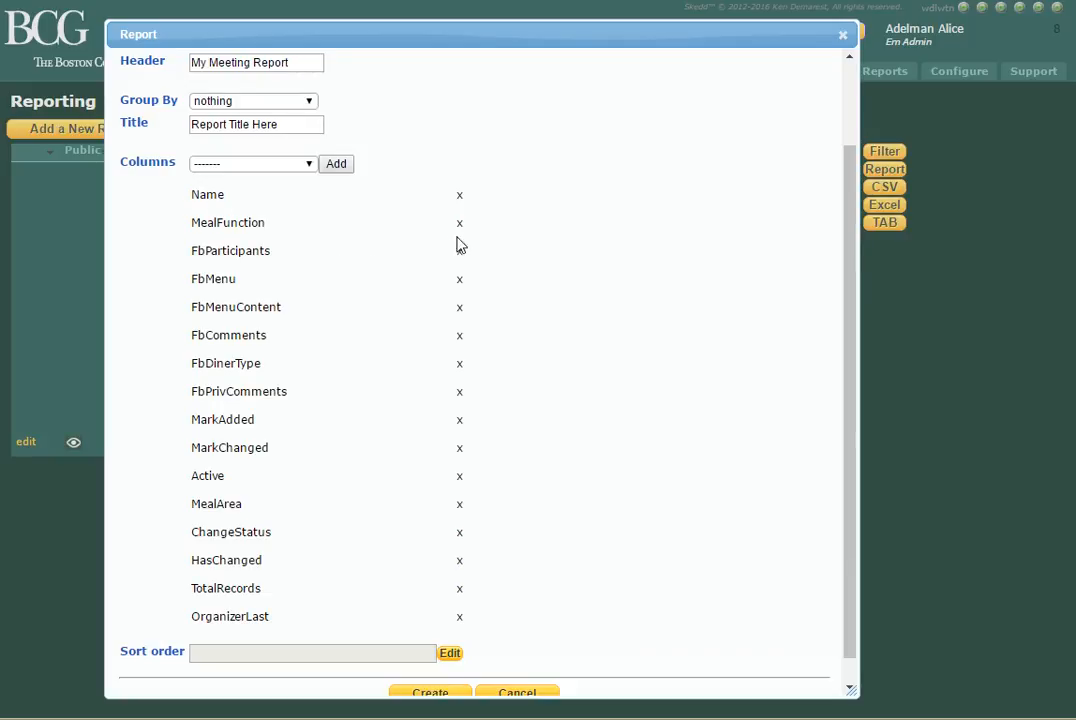
Remove all the remaining columns, from MealFunction through OrganizerLast, keeping only Name.
click(462, 398)
click(462, 398)
click(462, 398)
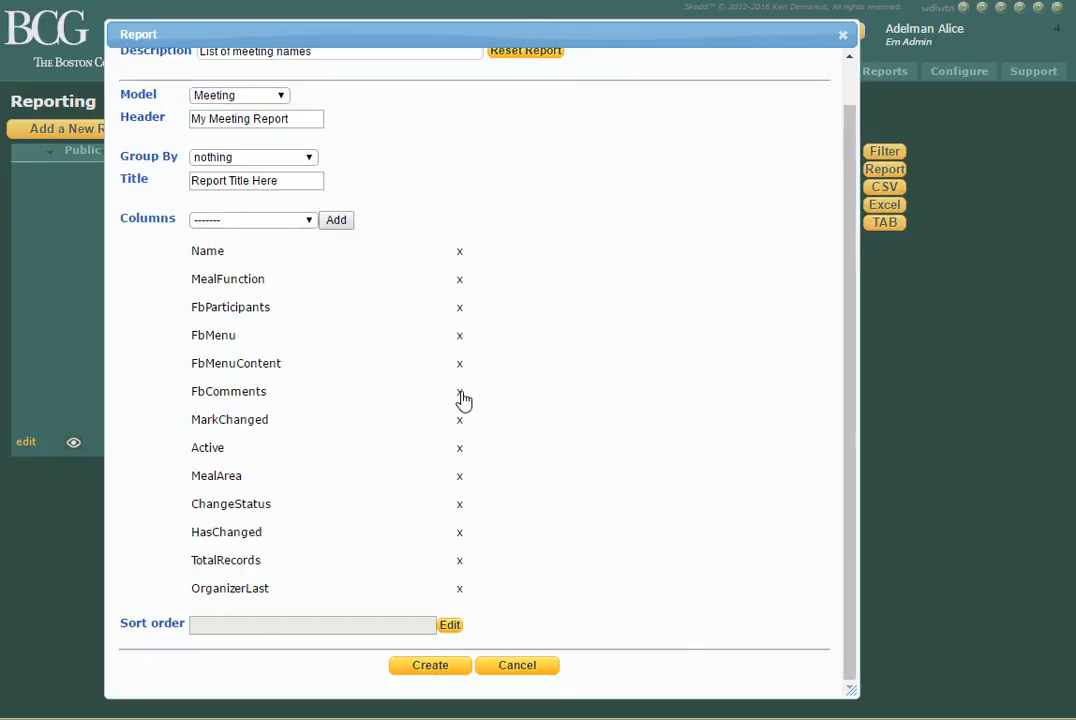
click(462, 398)
click(464, 591)
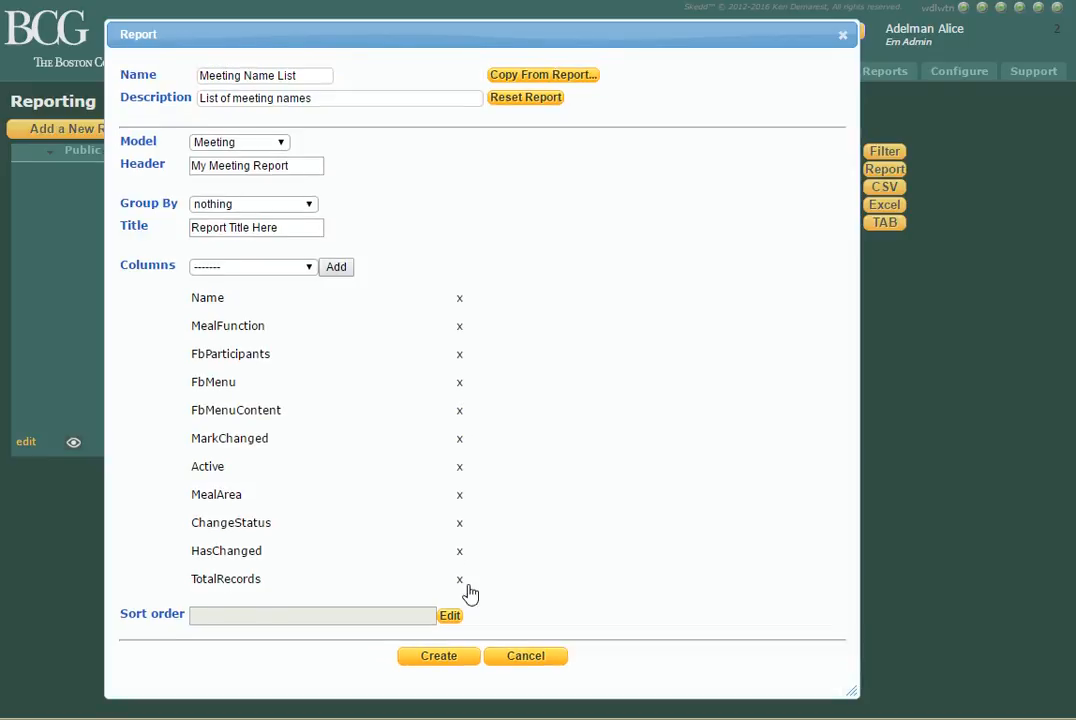
click(462, 468)
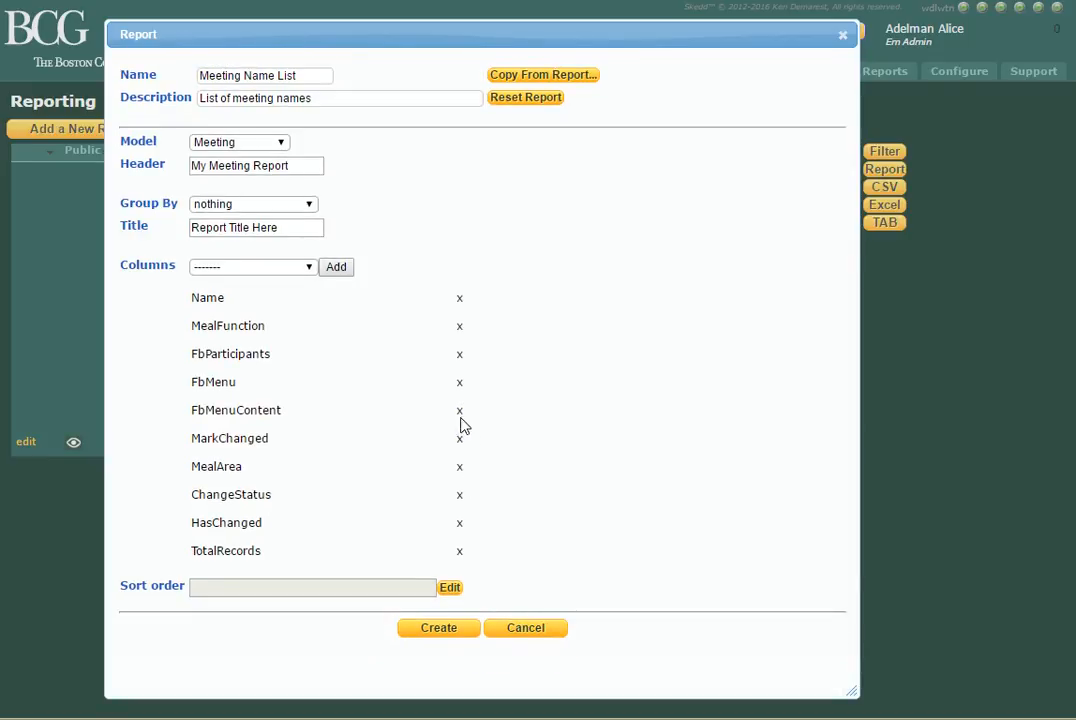
click(463, 411)
click(462, 411)
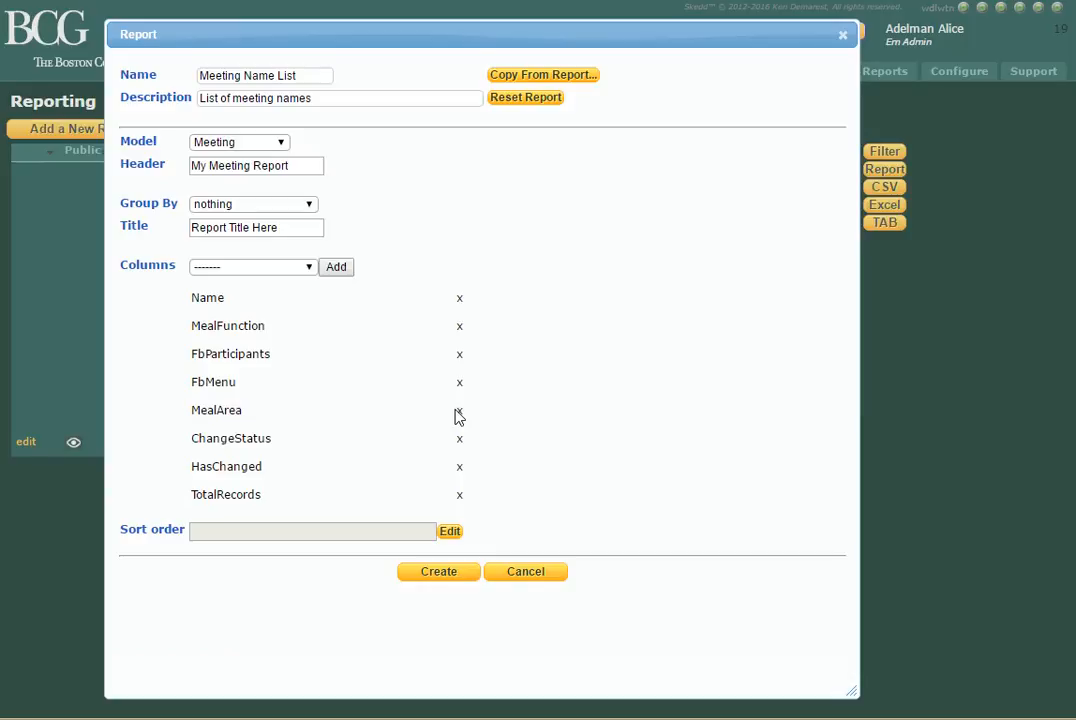
click(459, 413)
click(463, 416)
click(463, 416)
click(466, 418)
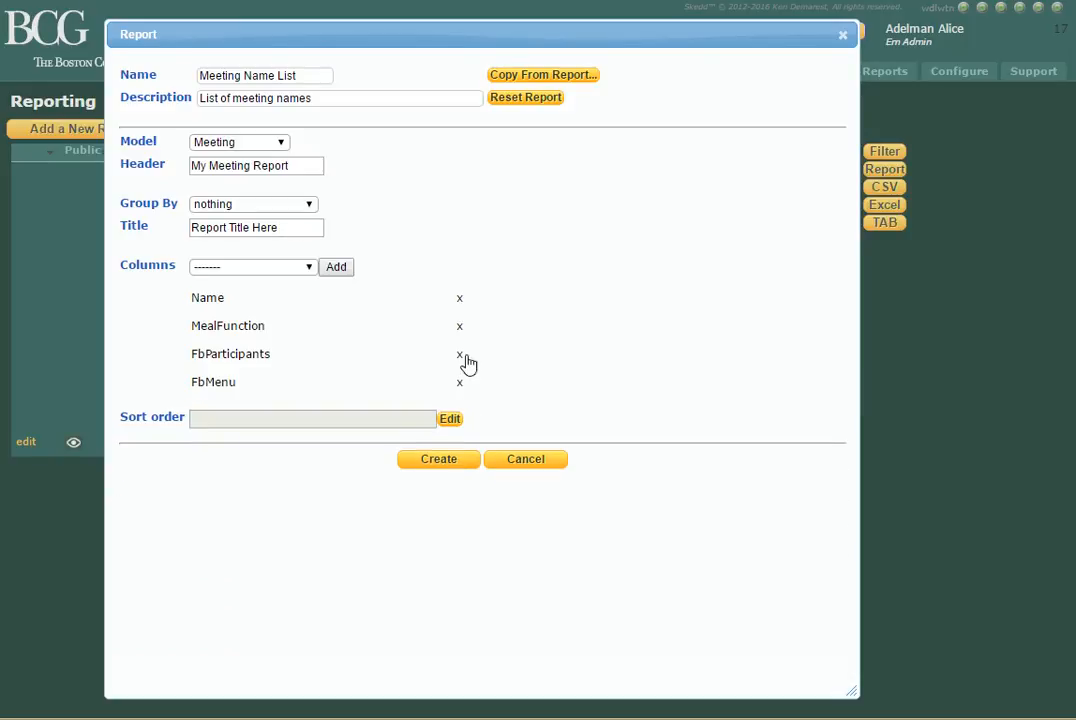
click(466, 338)
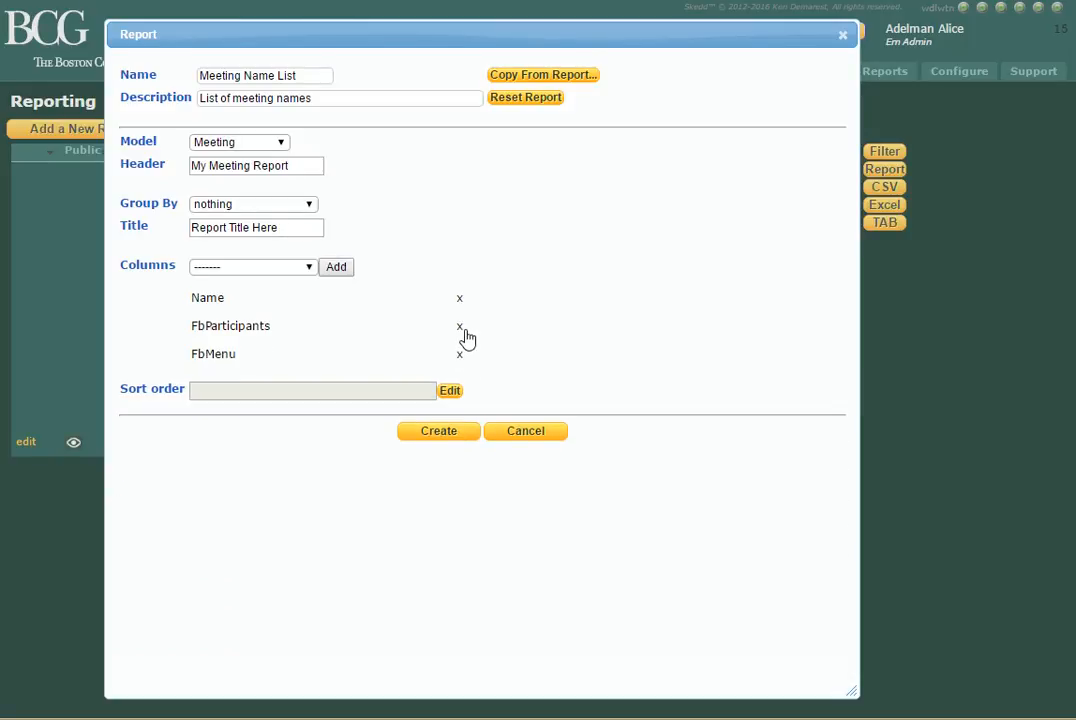
click(463, 334)
click(463, 330)
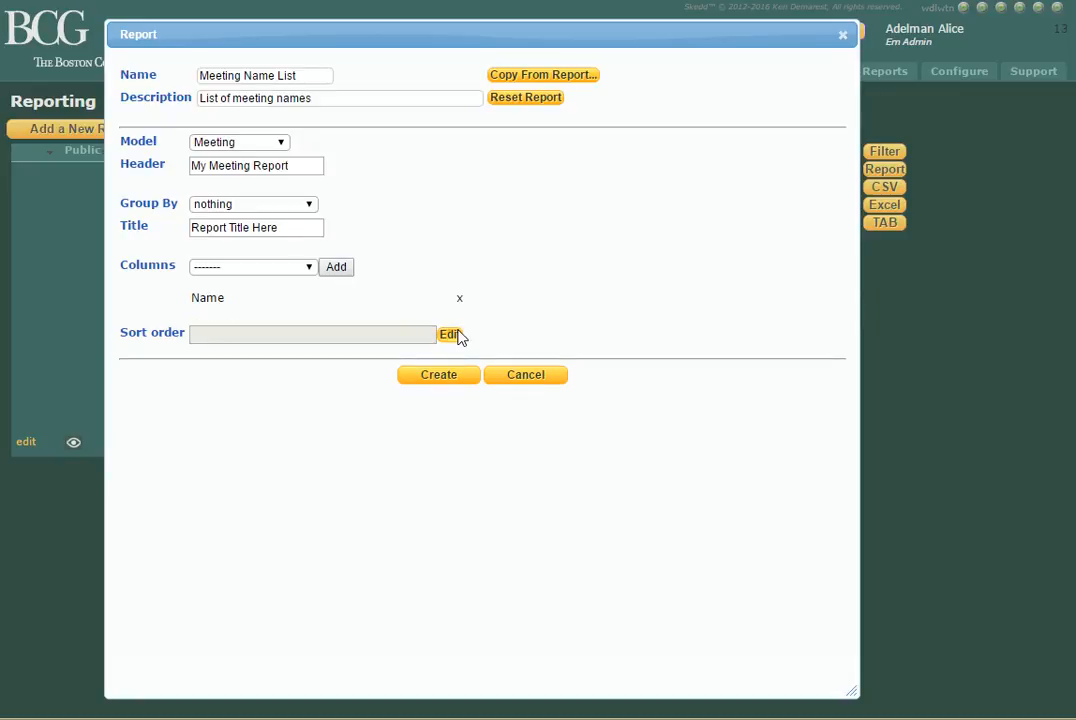
Add the Id and Organizer columns to the report alongside Name.
click(294, 271)
click(262, 298)
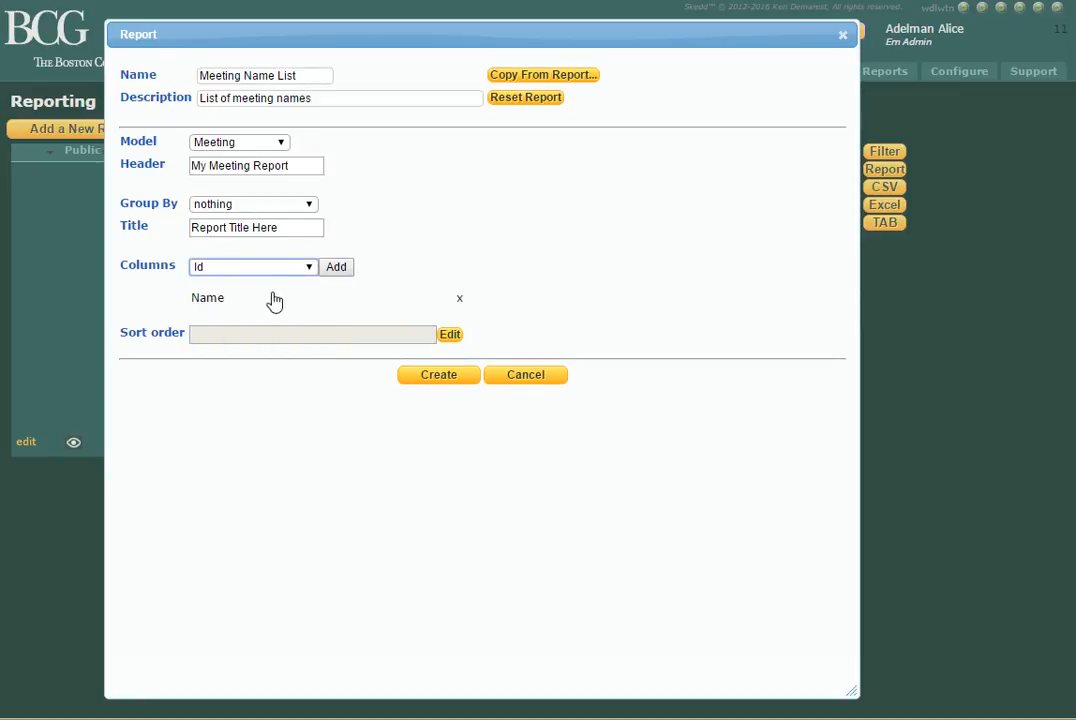
click(336, 272)
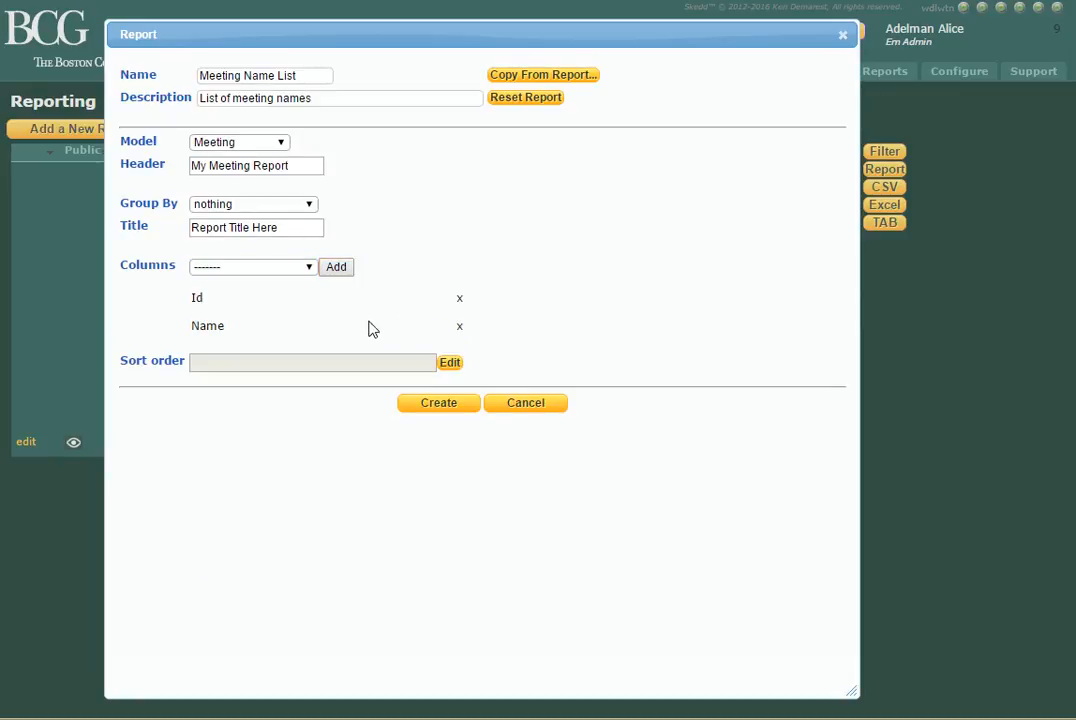
click(310, 270)
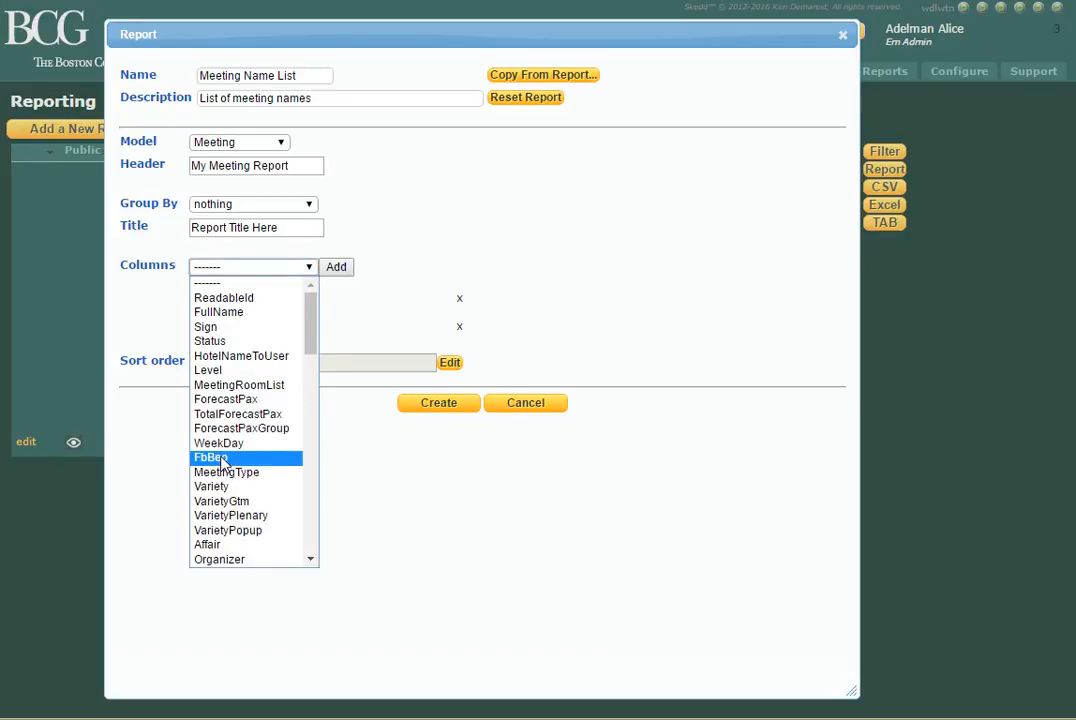
scroll(222, 460, down, 3)
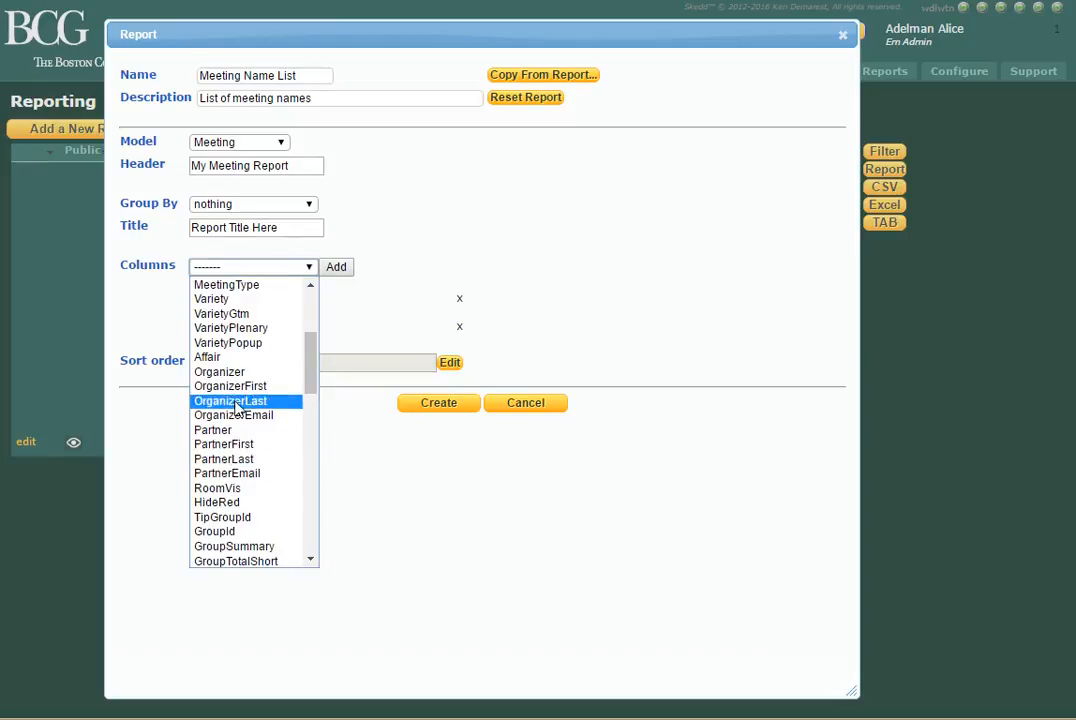
click(212, 372)
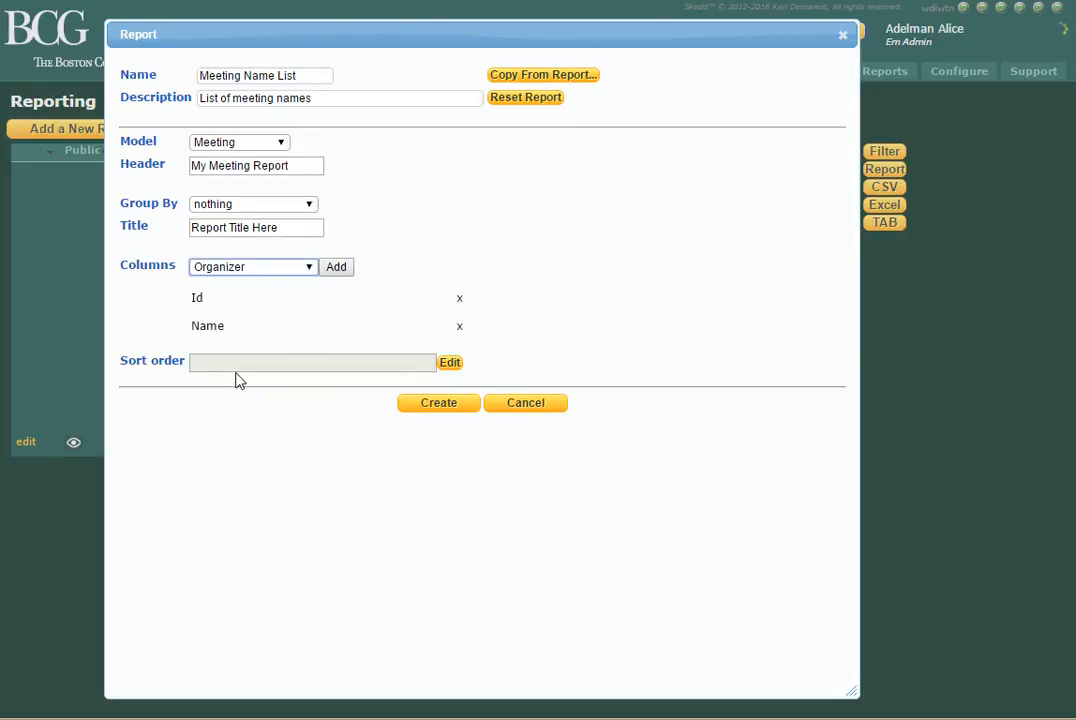
click(337, 267)
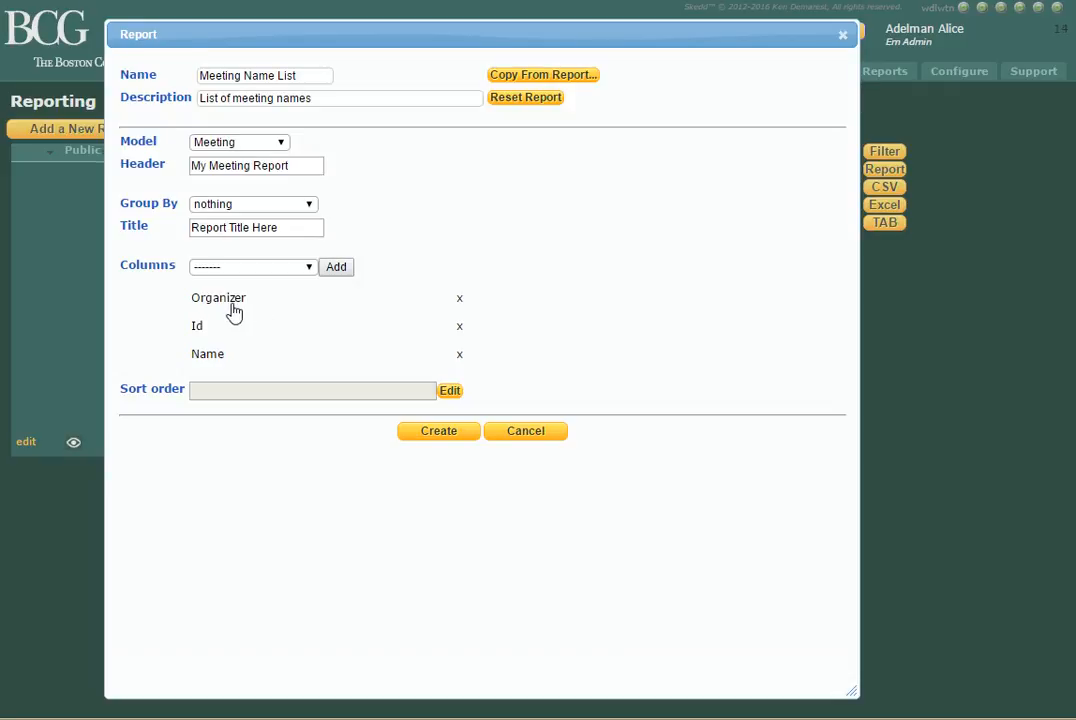
Rearrange the report's column order, moving Organizer down the list and then another column up to the first place.
drag(235, 307, 238, 362)
click(298, 395)
drag(209, 335, 212, 296)
Set the report's sort order to Name, Ascending, leaving the other sort levels at None, and create the report.
click(450, 391)
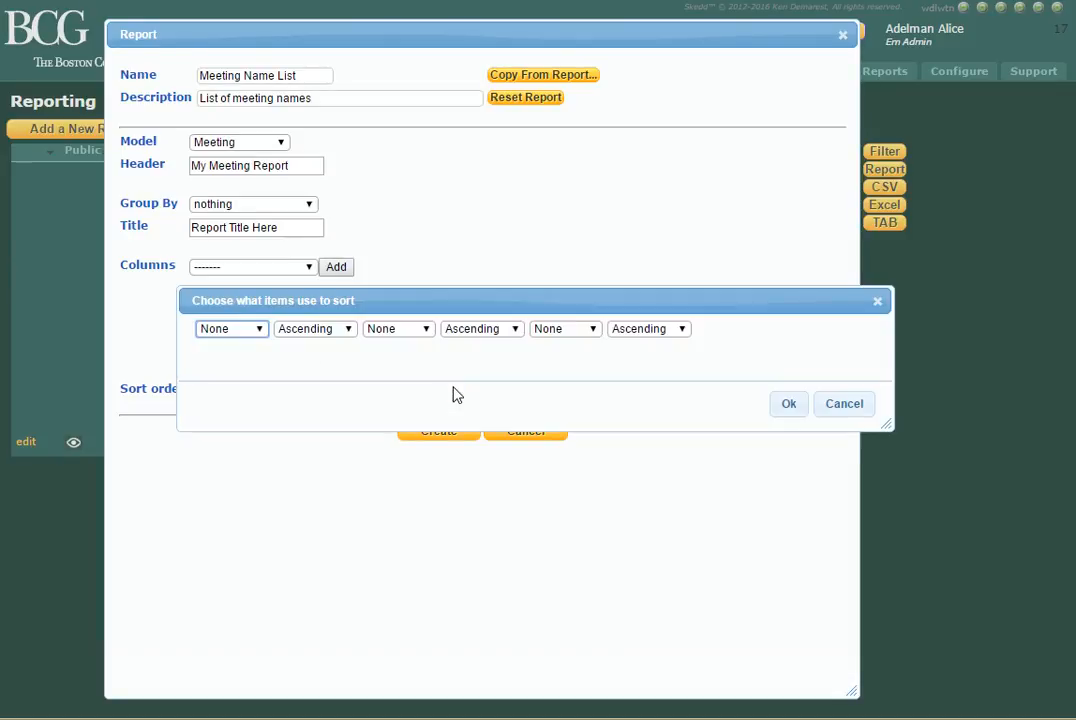
click(262, 332)
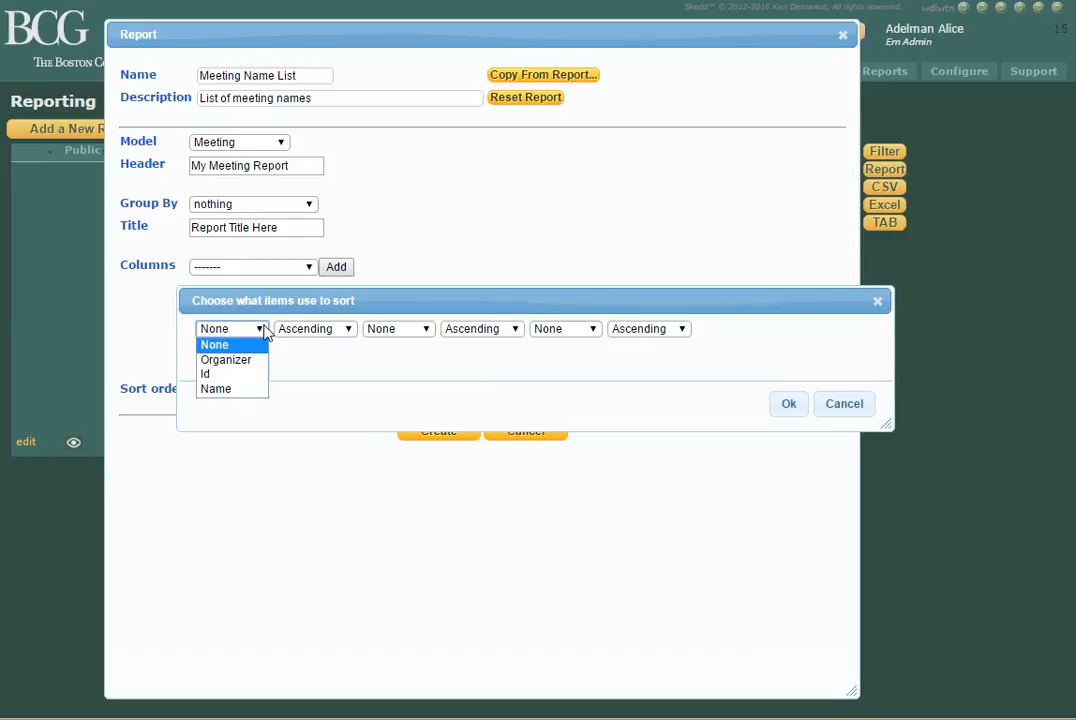
click(228, 399)
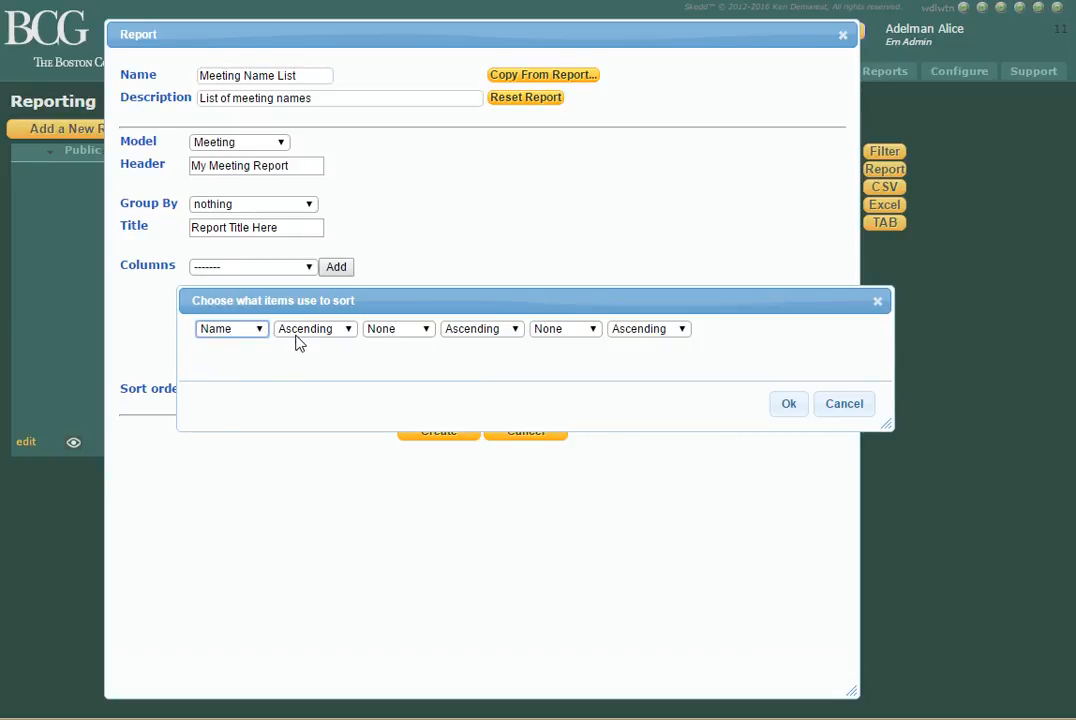
click(410, 336)
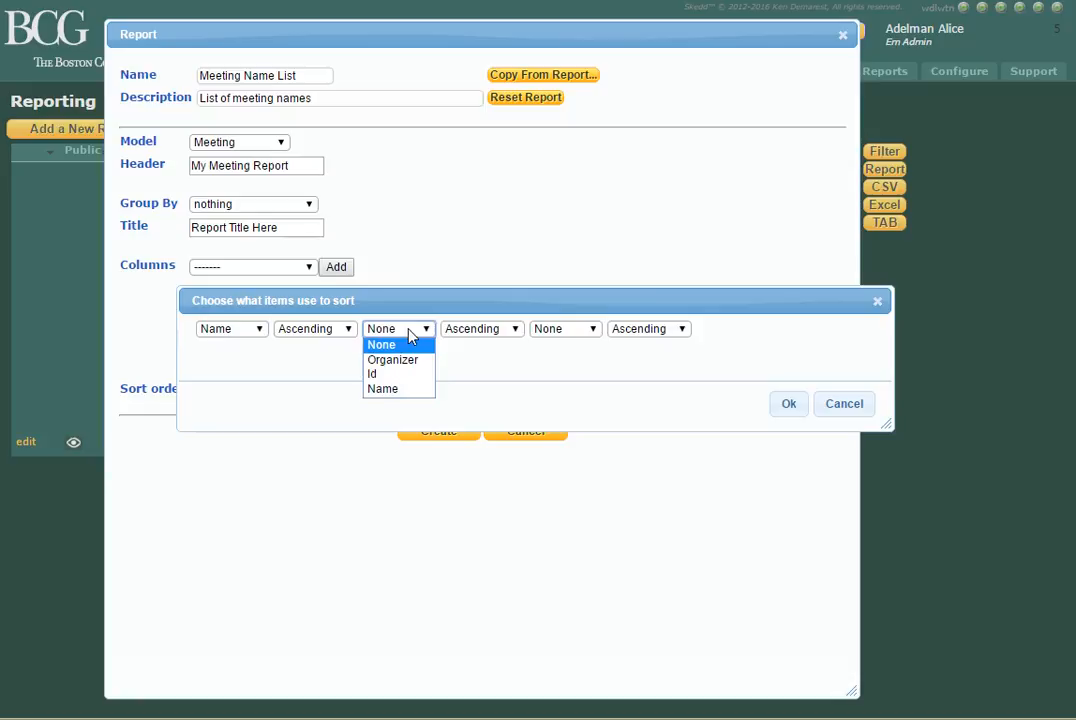
click(411, 336)
click(558, 334)
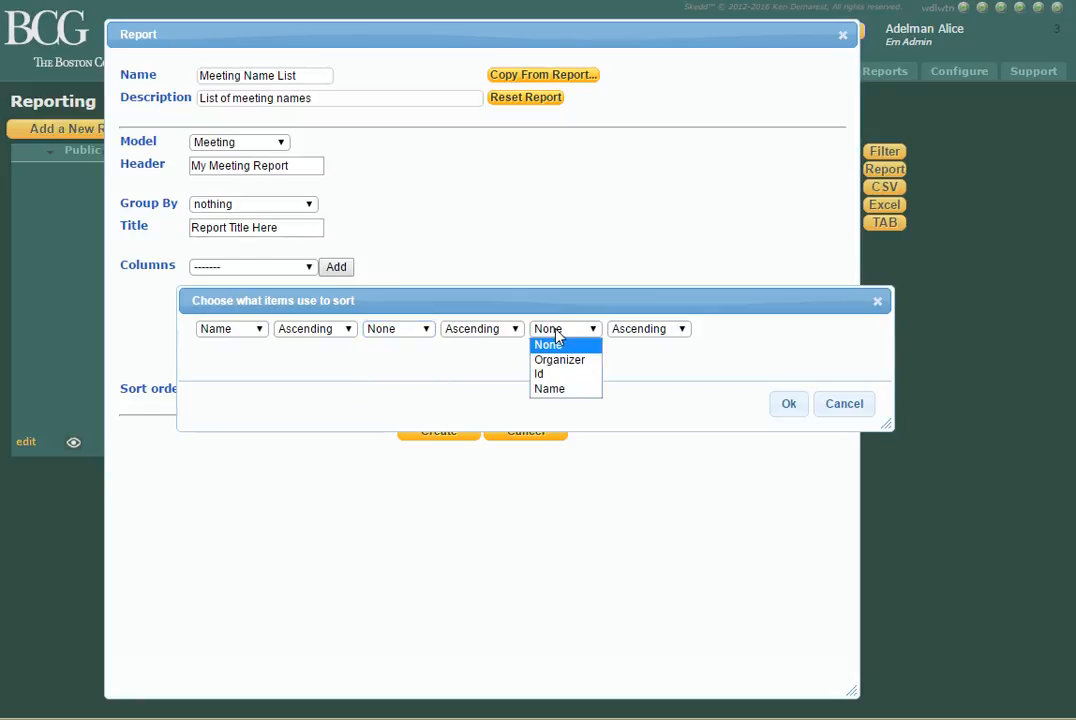
click(557, 339)
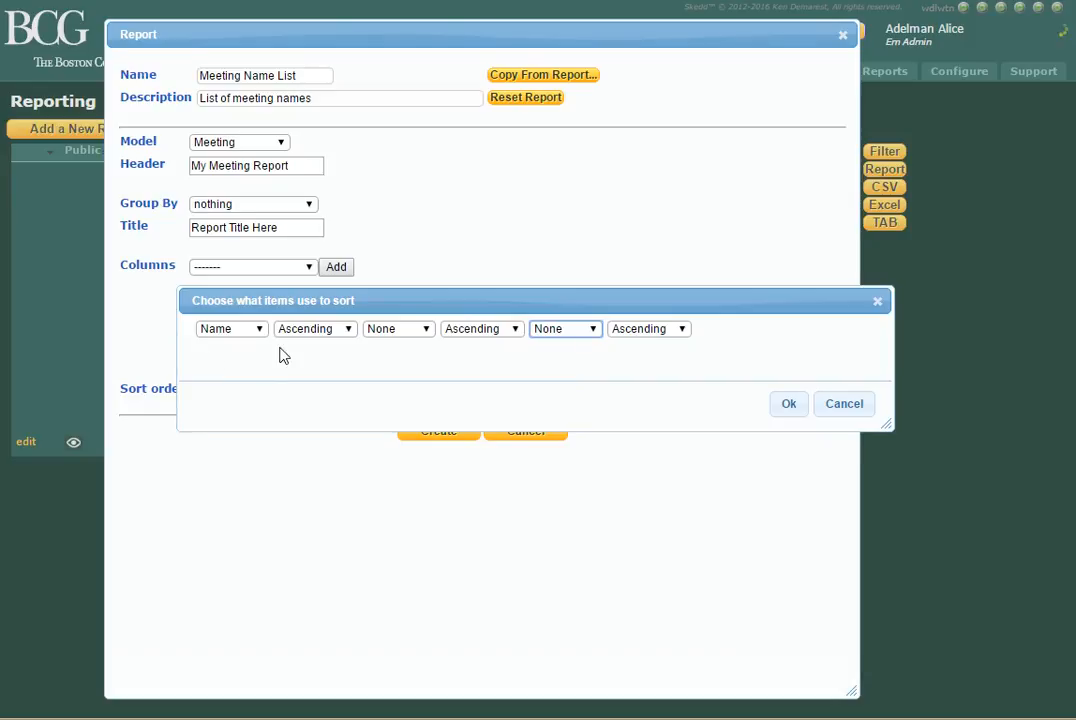
click(789, 405)
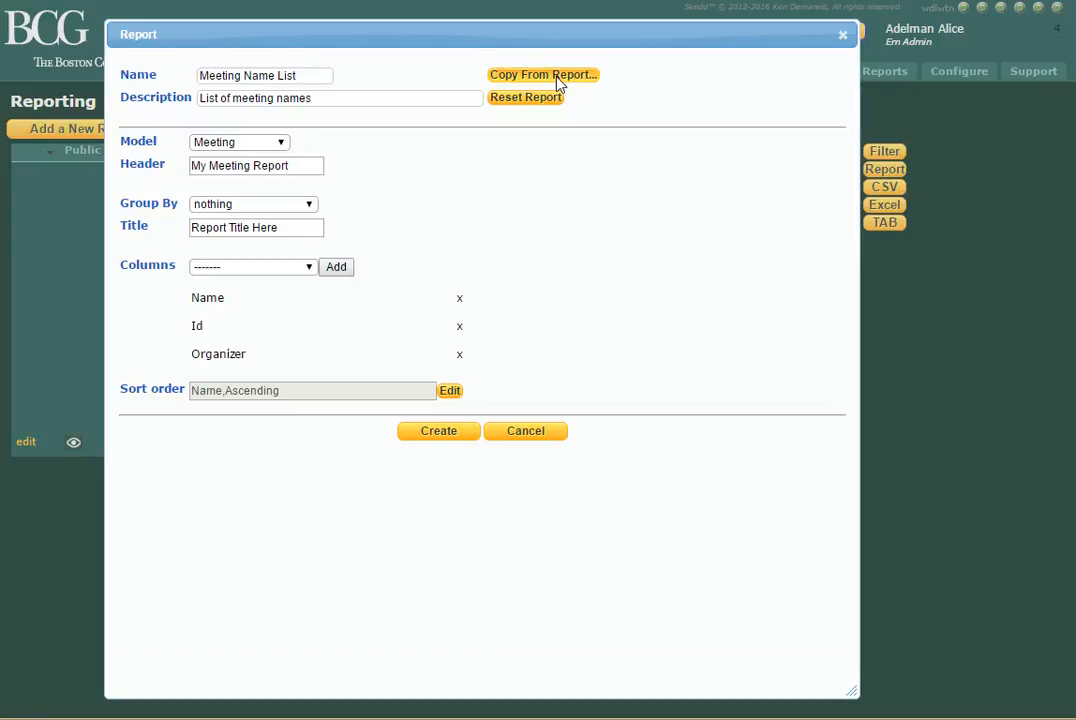
click(437, 432)
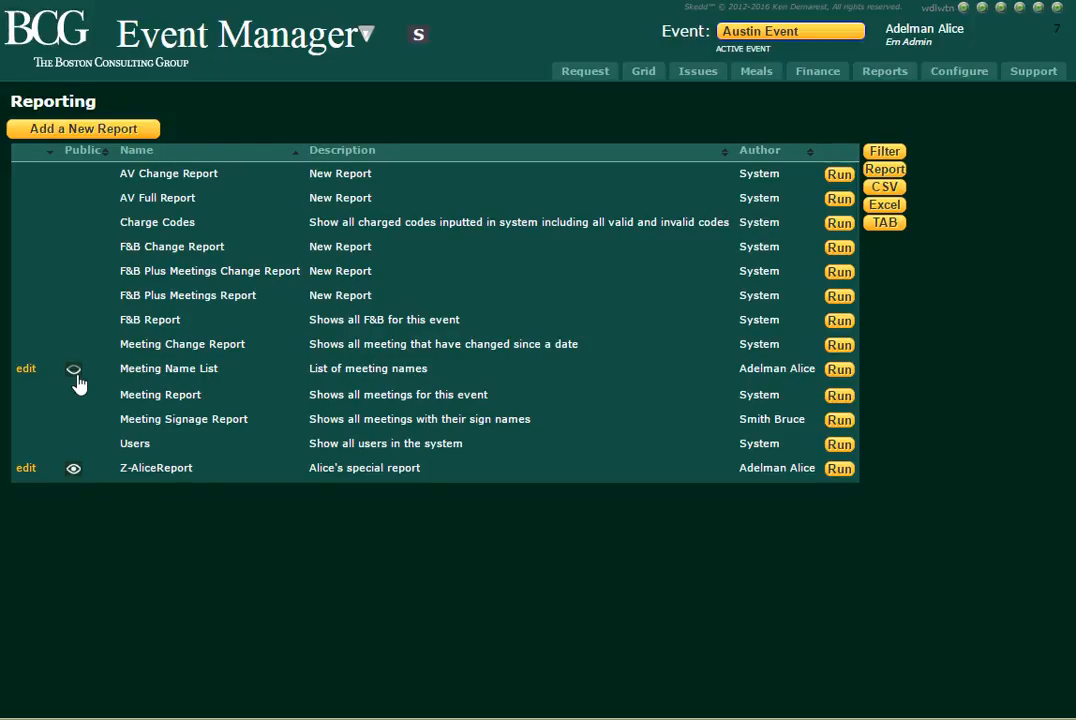
Run the Meeting Name List report and re-sort its table, finishing with the Organizer column.
click(839, 370)
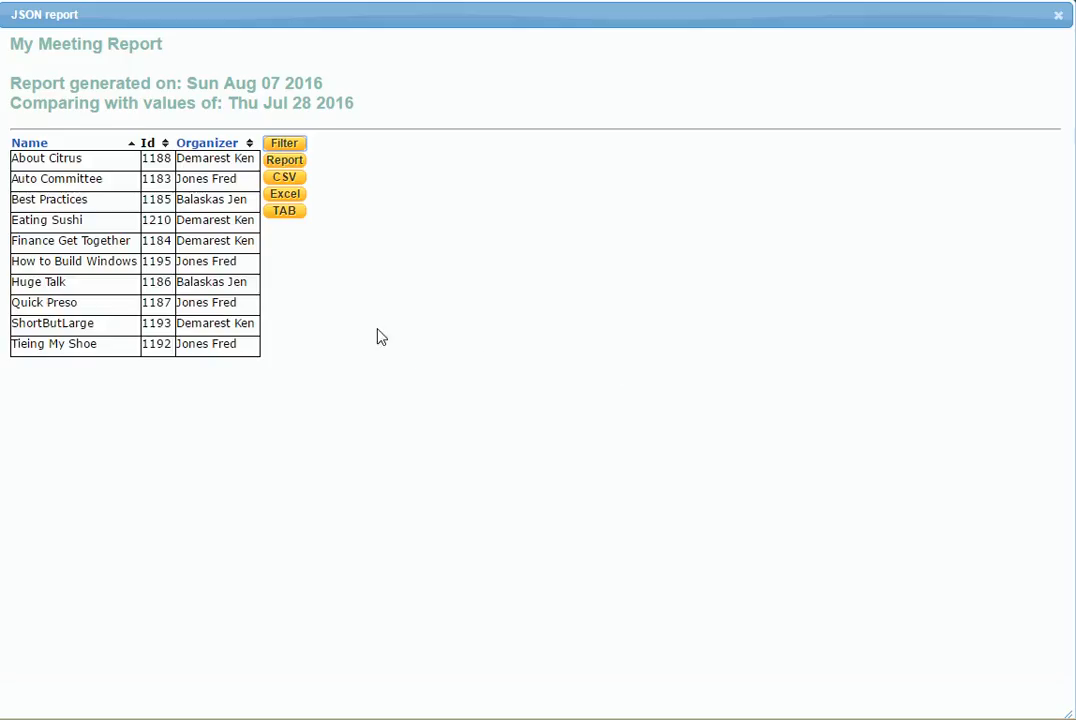
mouse_move(27, 150)
click(136, 145)
click(135, 145)
click(250, 145)
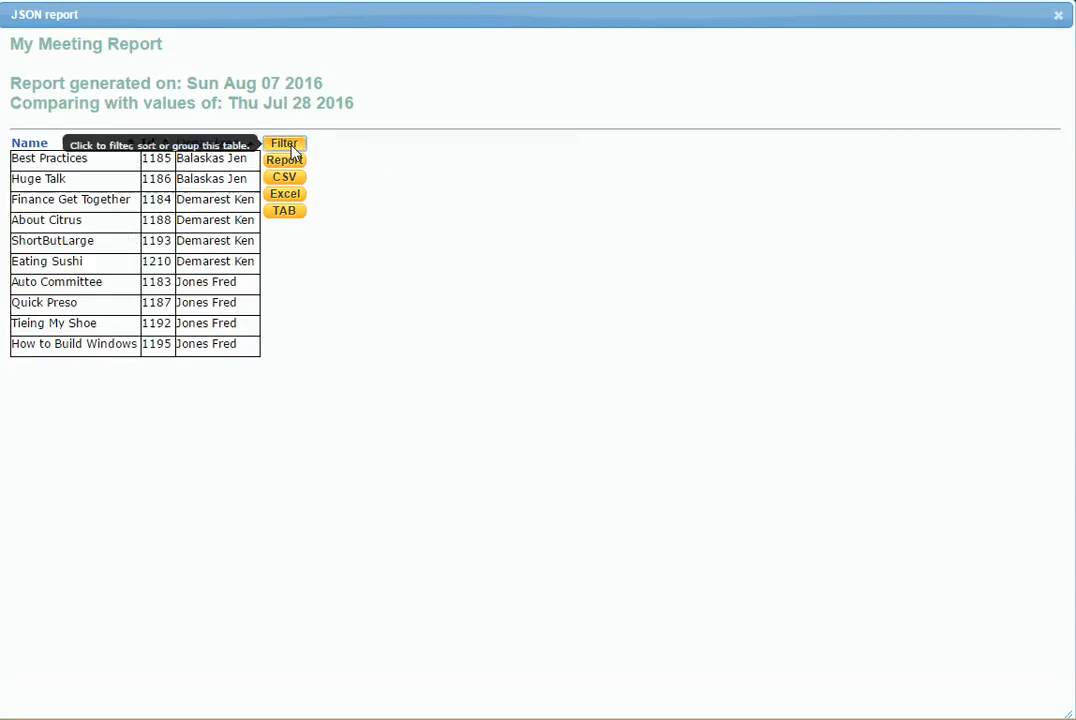
Filter the report to the last listed organizer only by excluding the other two, and close the report.
click(287, 146)
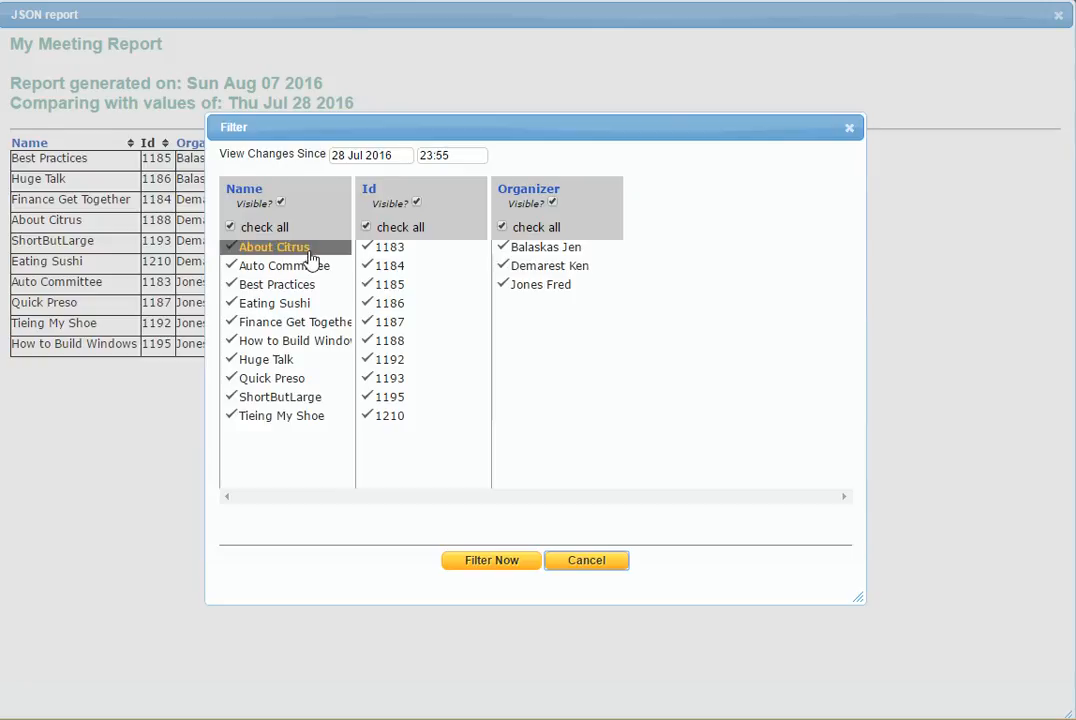
click(503, 266)
click(507, 247)
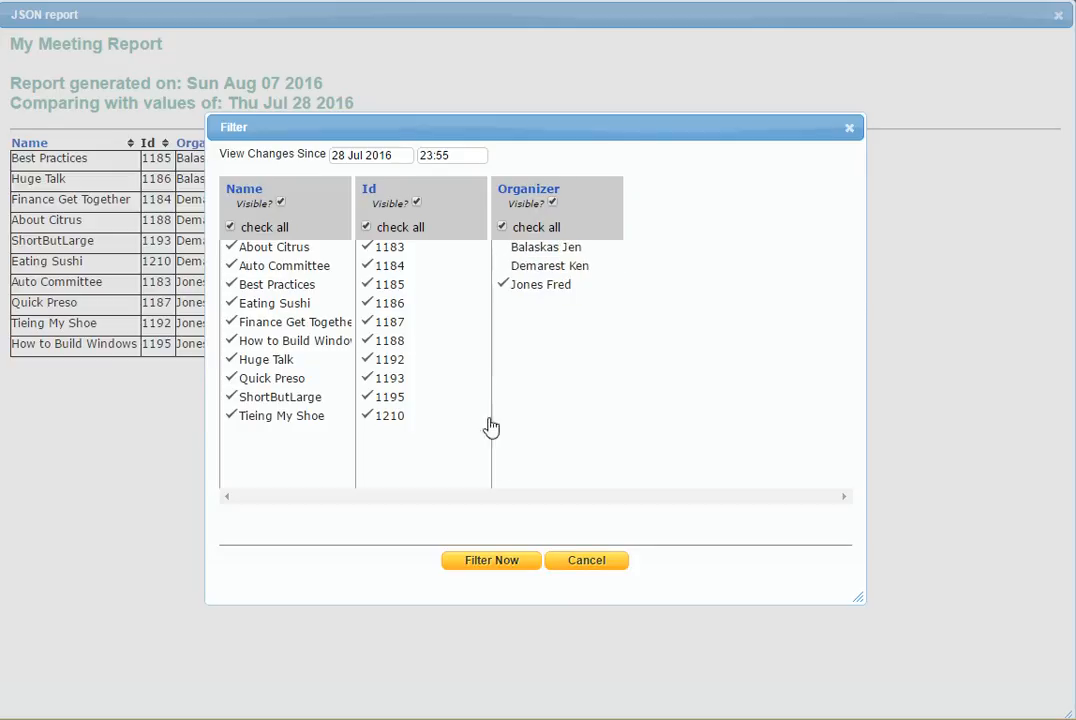
click(490, 558)
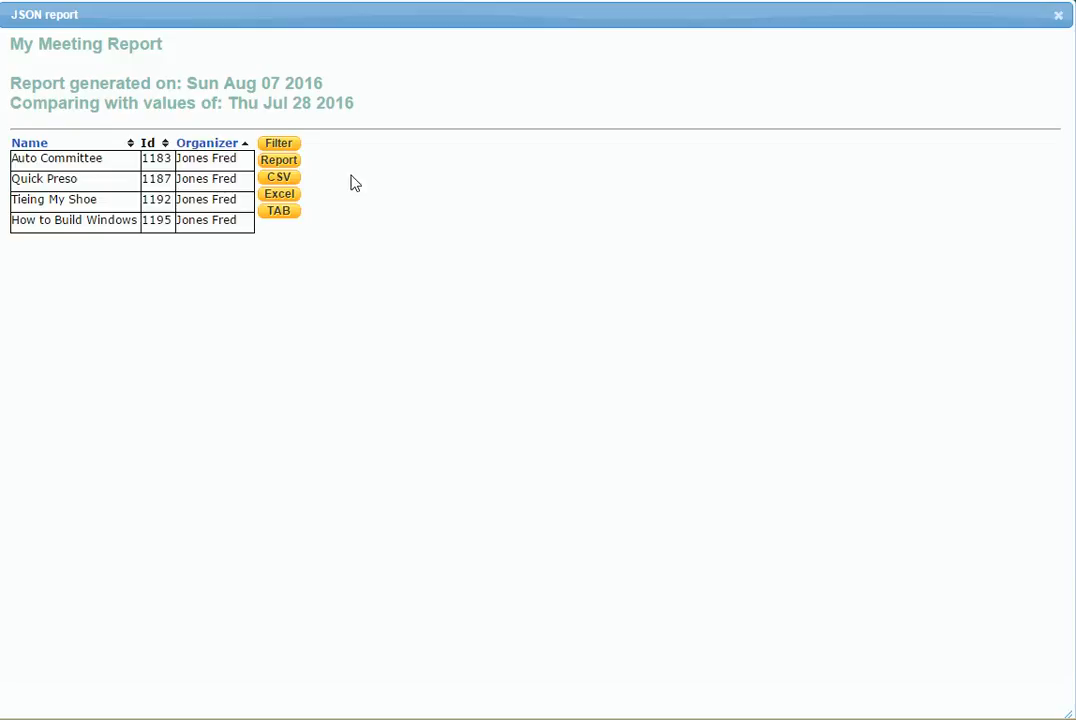
mouse_move(288, 216)
click(1058, 17)
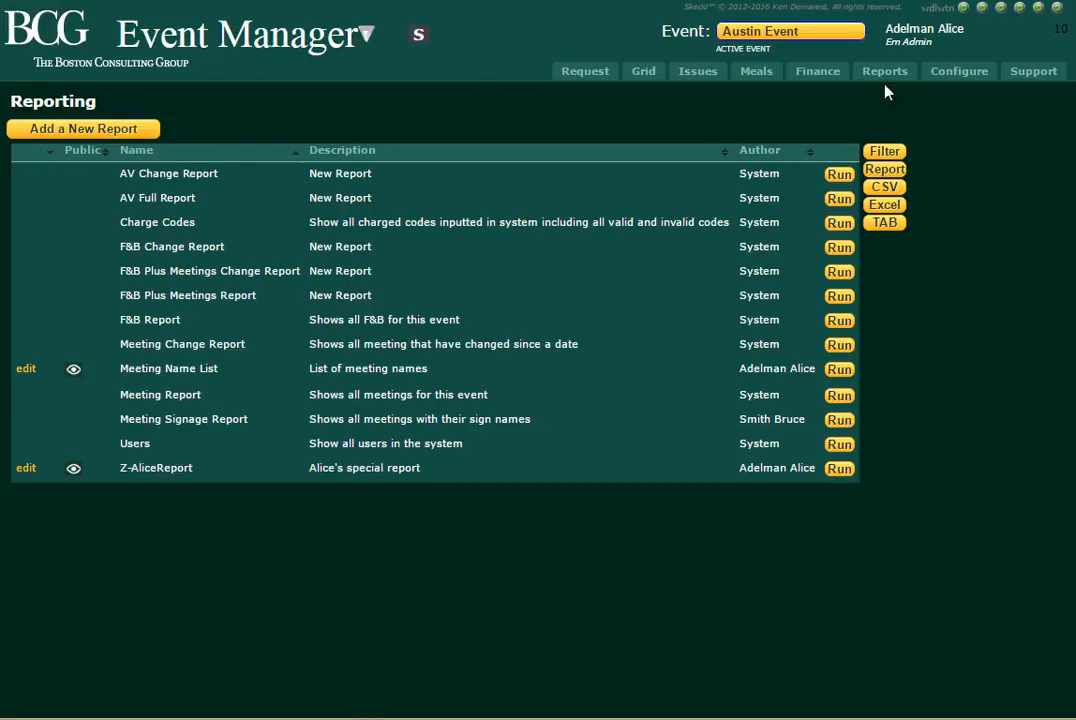
Switch to the Super user's account and check the Meeting Name List entry in the report list.
click(426, 41)
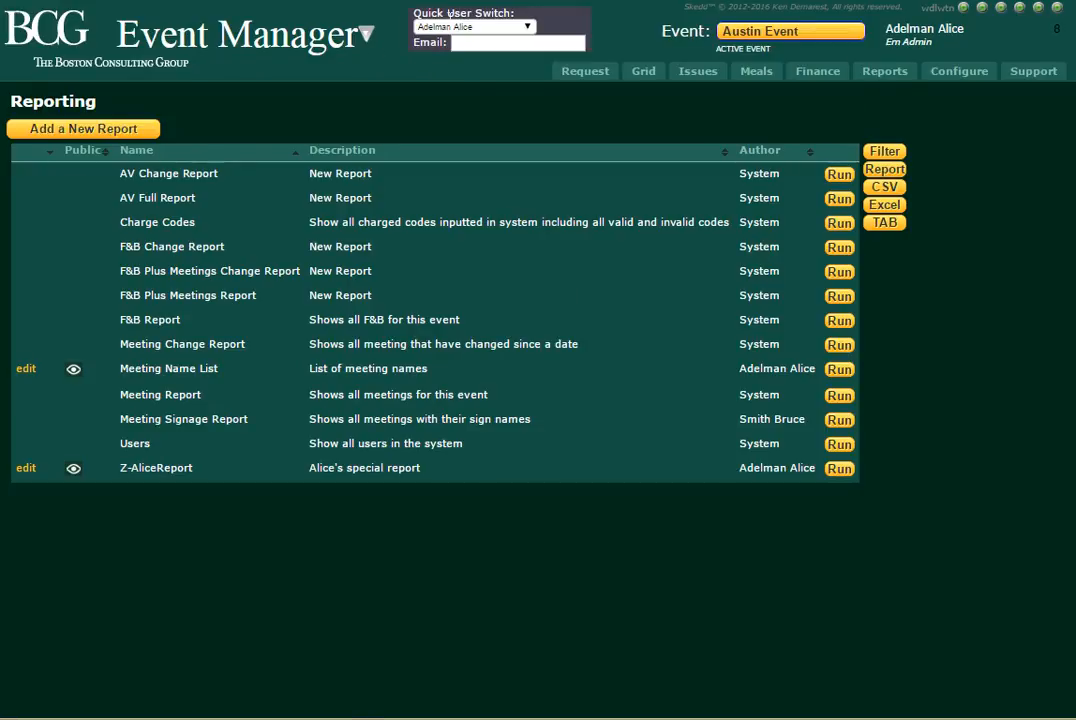
click(455, 27)
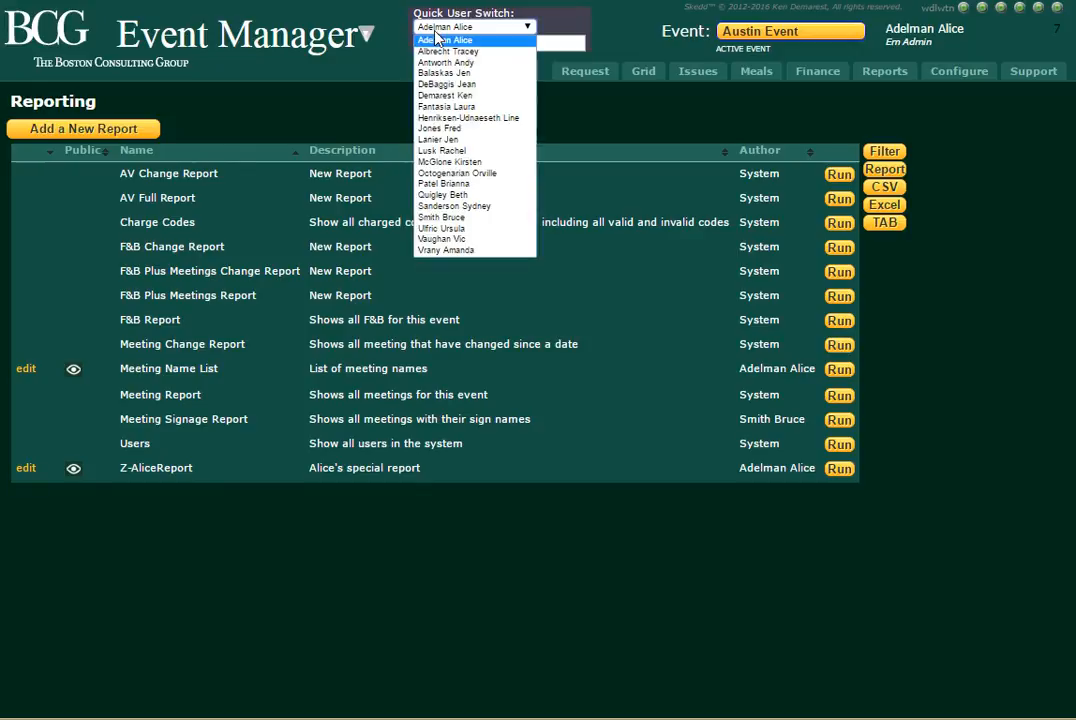
click(446, 95)
click(617, 92)
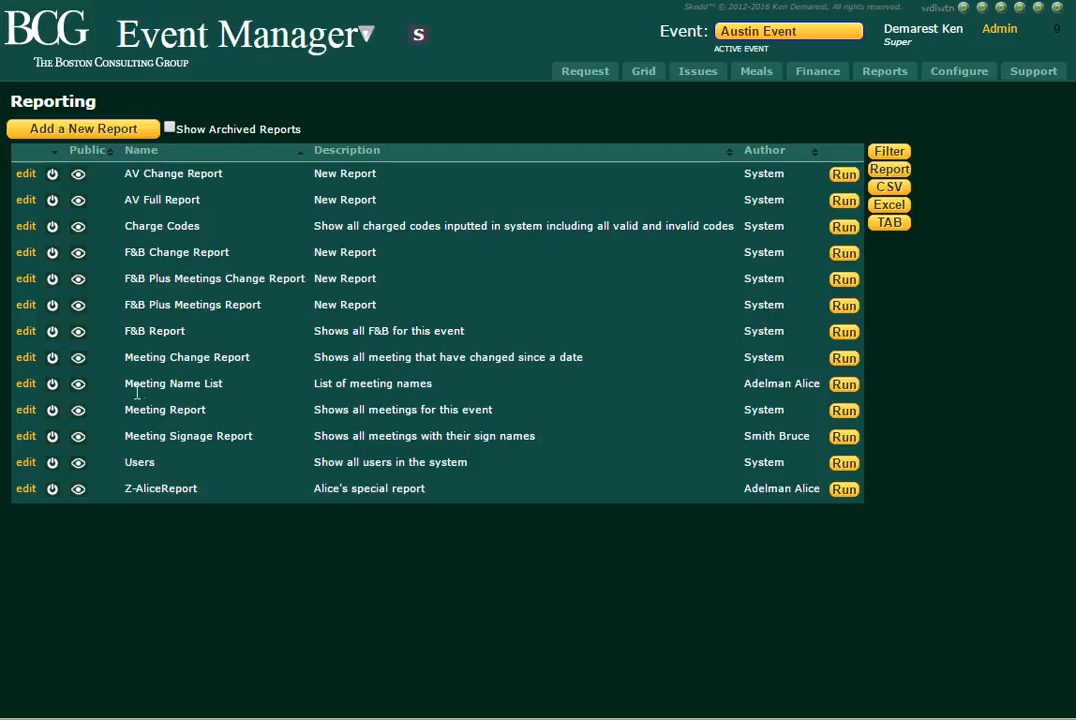
drag(125, 388, 234, 393)
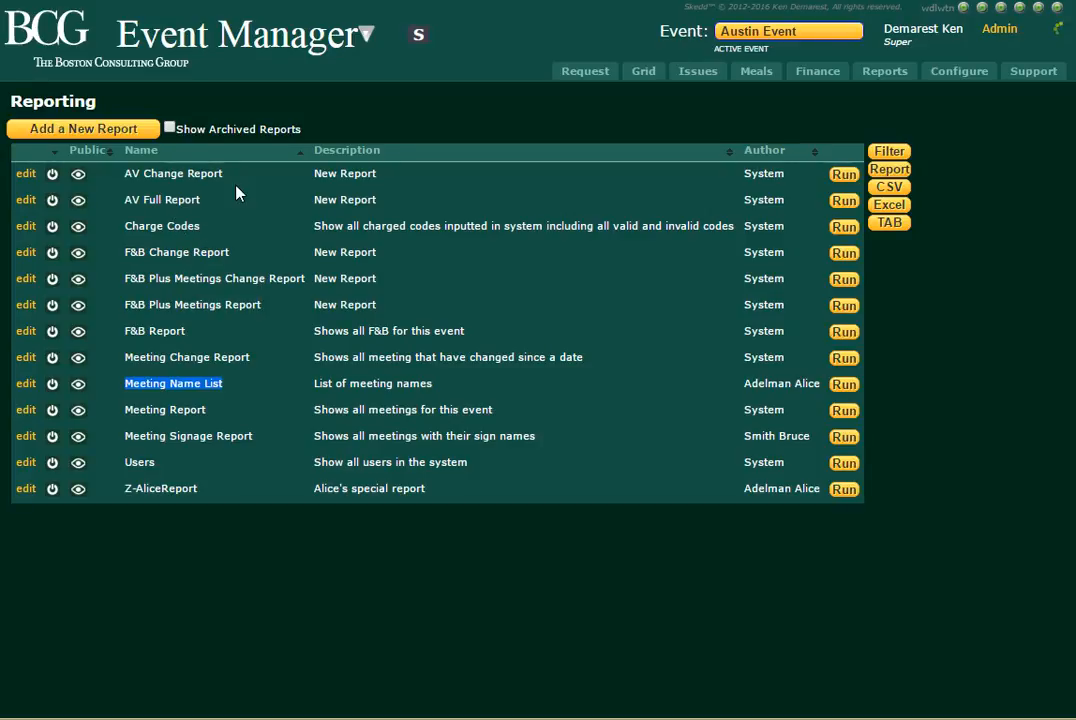
click(160, 367)
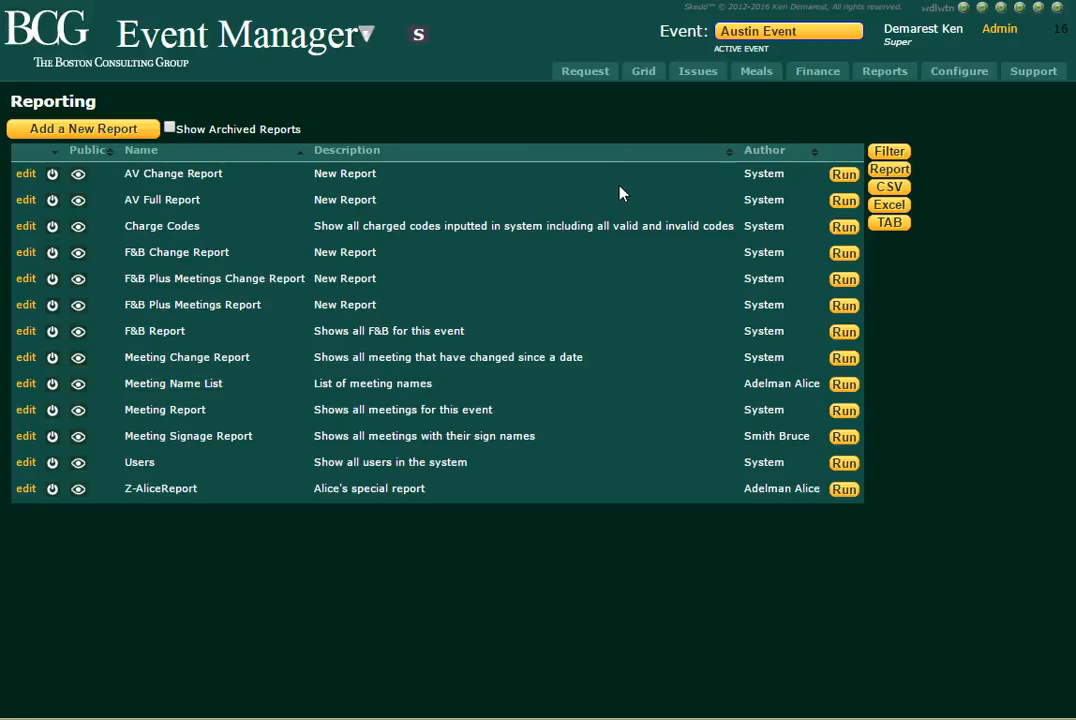
Generate a printable report from the Austin Event meeting requests table, look through it and close it.
click(582, 72)
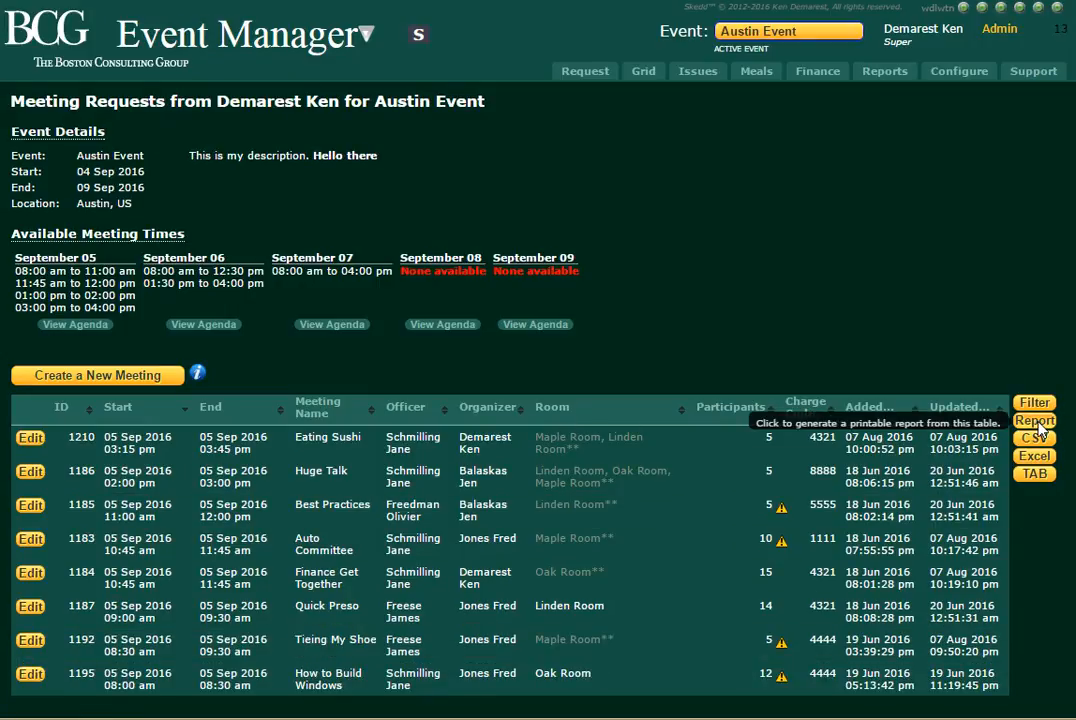
click(1036, 422)
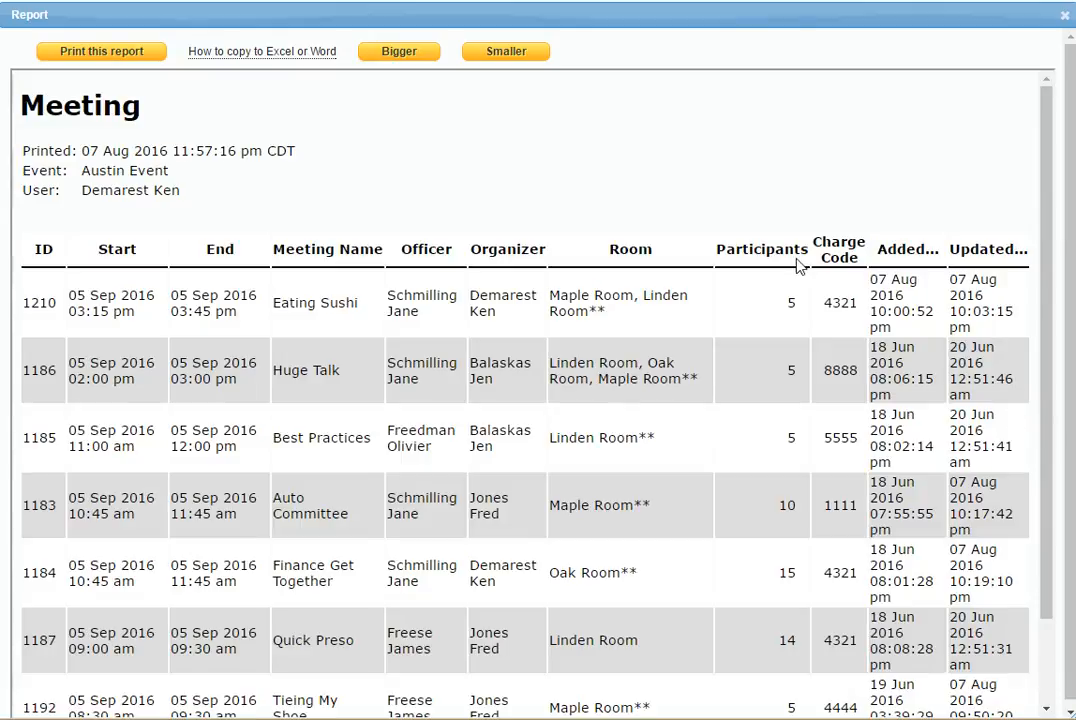
scroll(390, 215, down, 2)
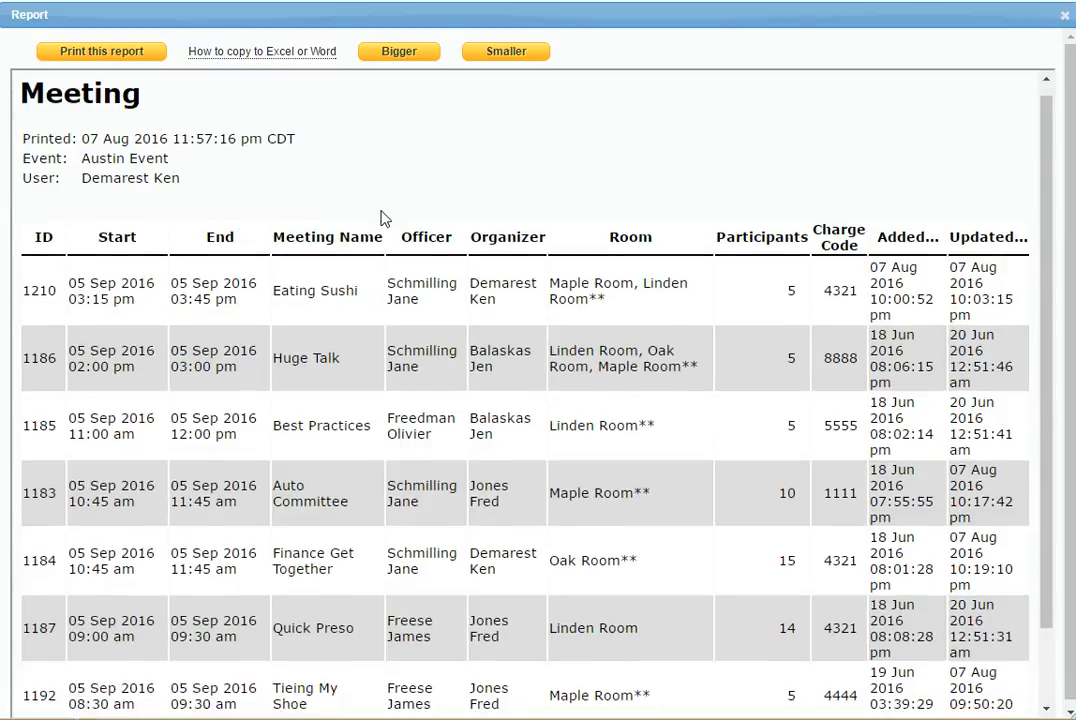
scroll(386, 235, up, 2)
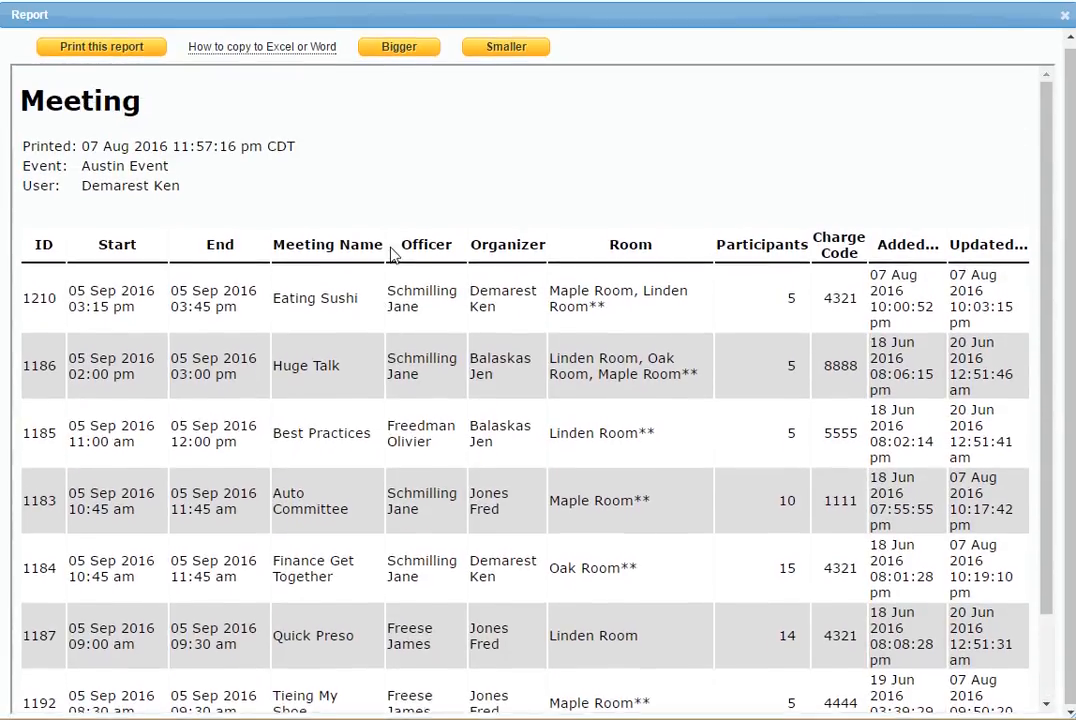
click(1064, 17)
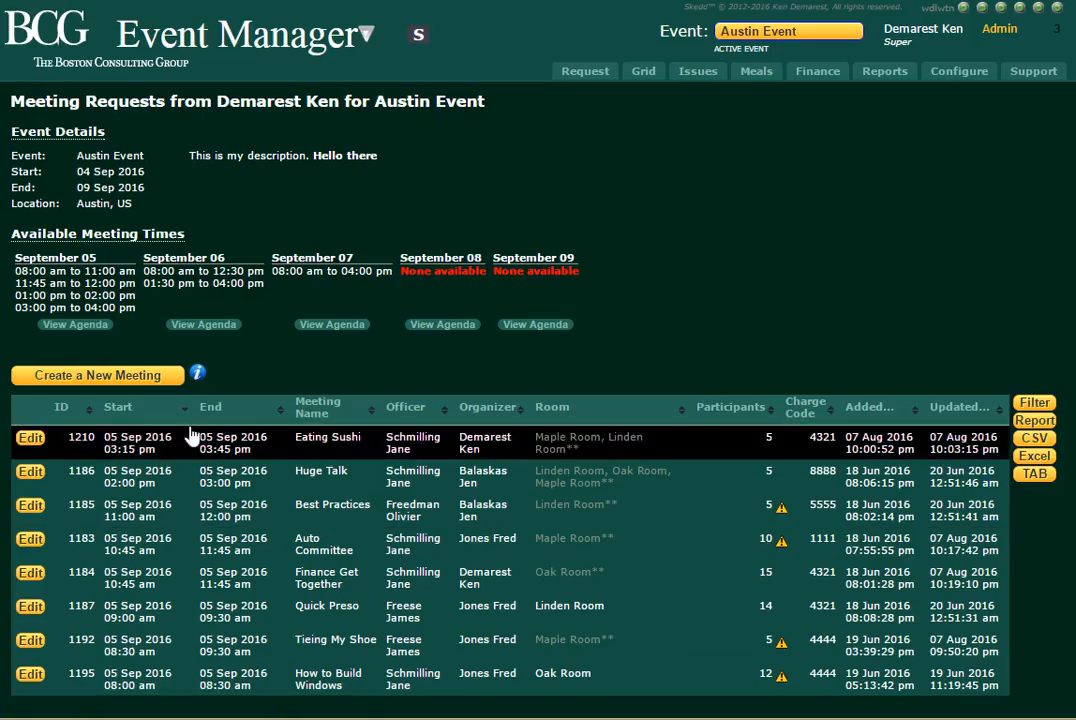
Hide the Room column of the meeting requests table through the table filter.
click(1035, 404)
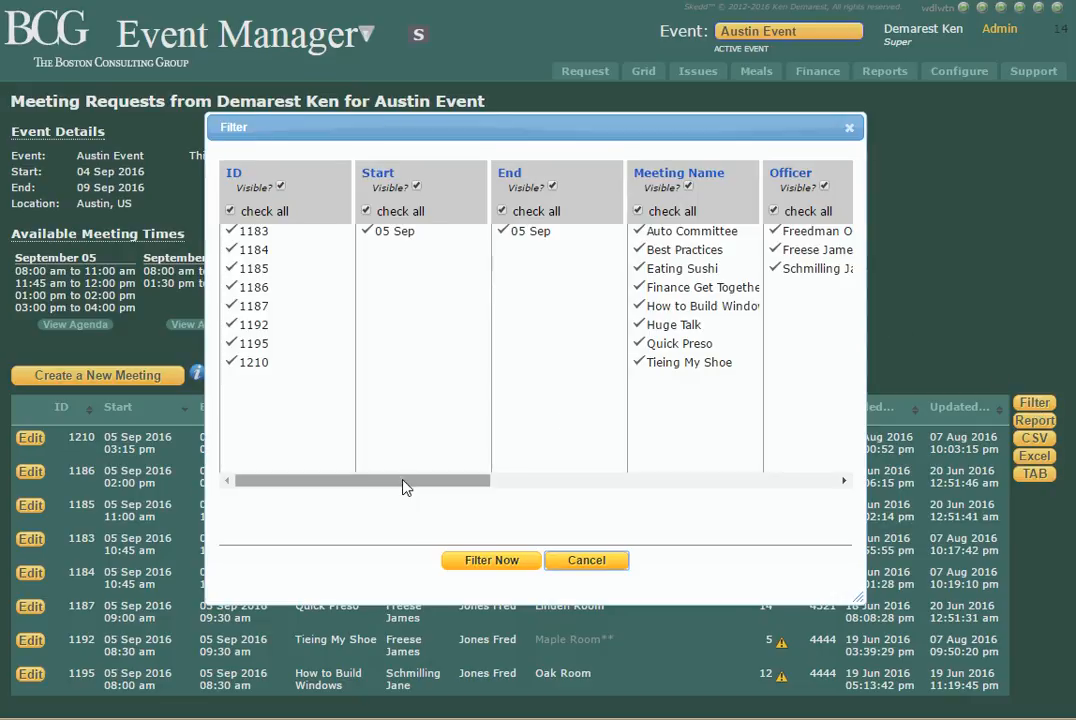
drag(404, 484, 593, 500)
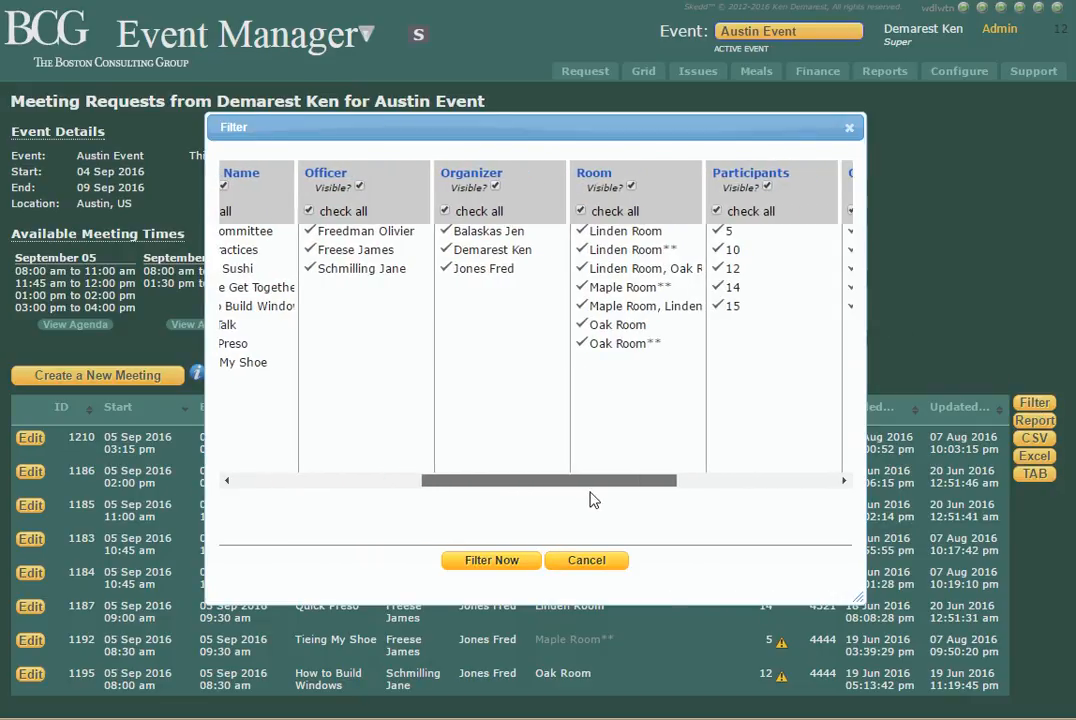
click(631, 187)
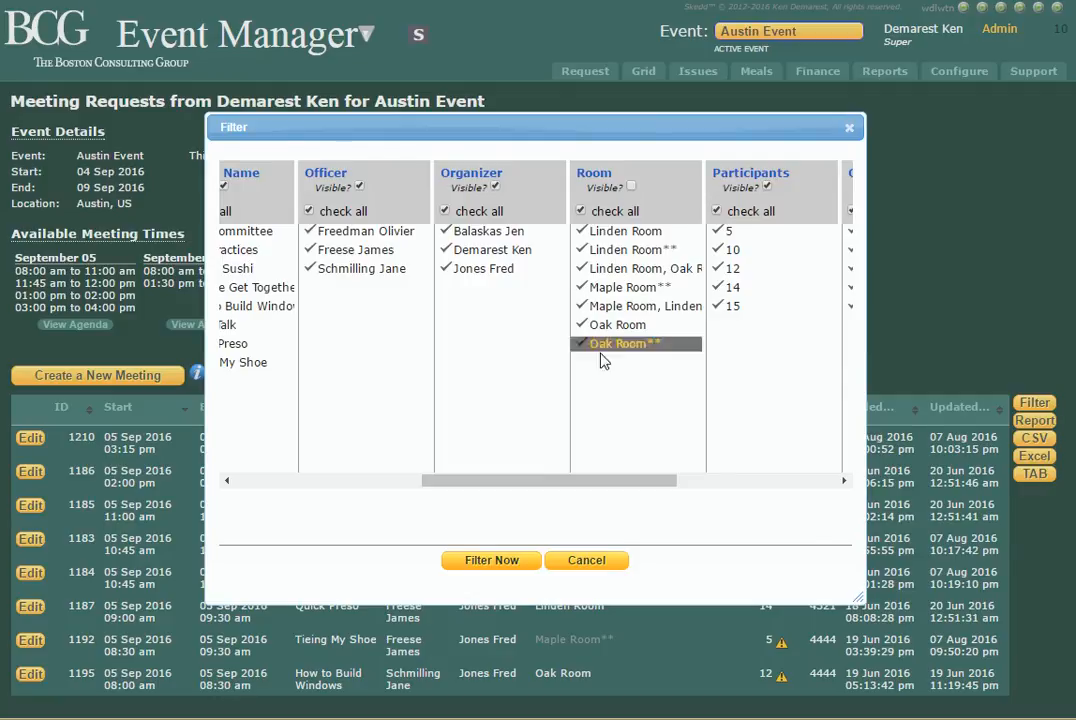
click(491, 560)
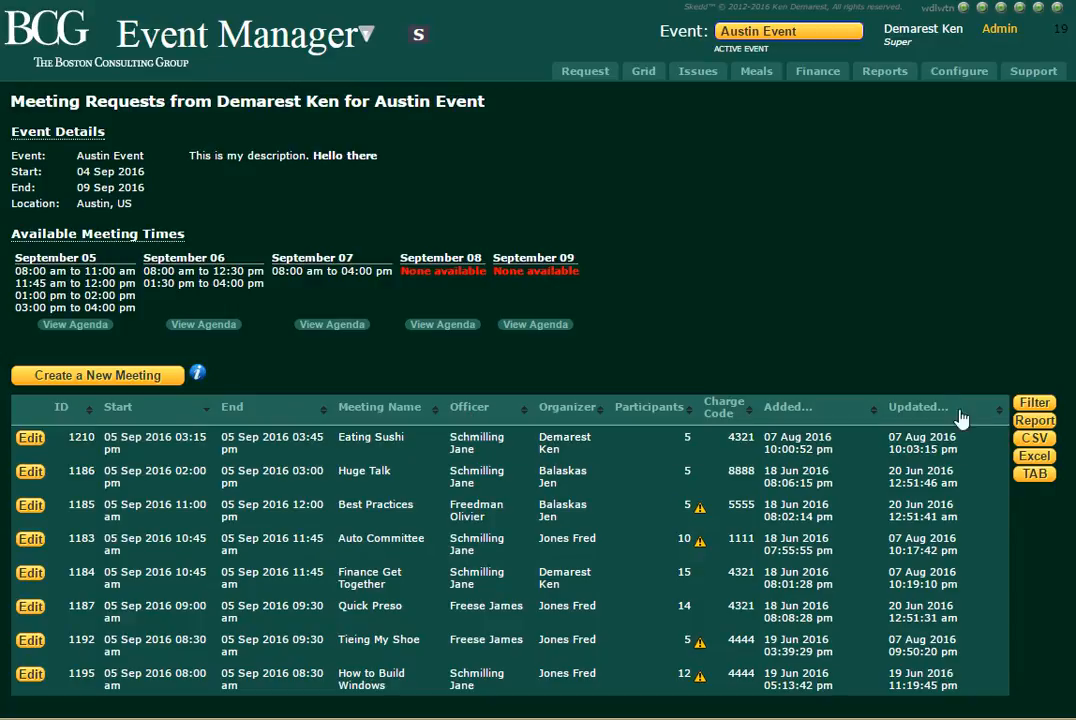
View the printable report of the filtered meetings table, close it and return to the Reporting page.
click(1036, 421)
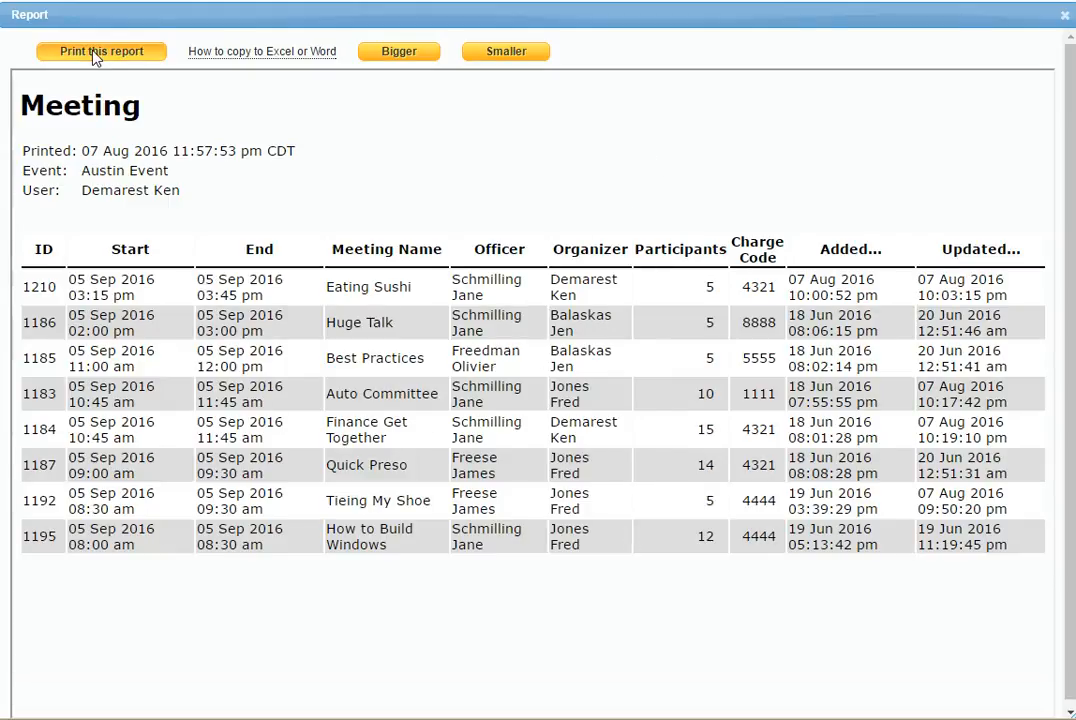
click(1063, 15)
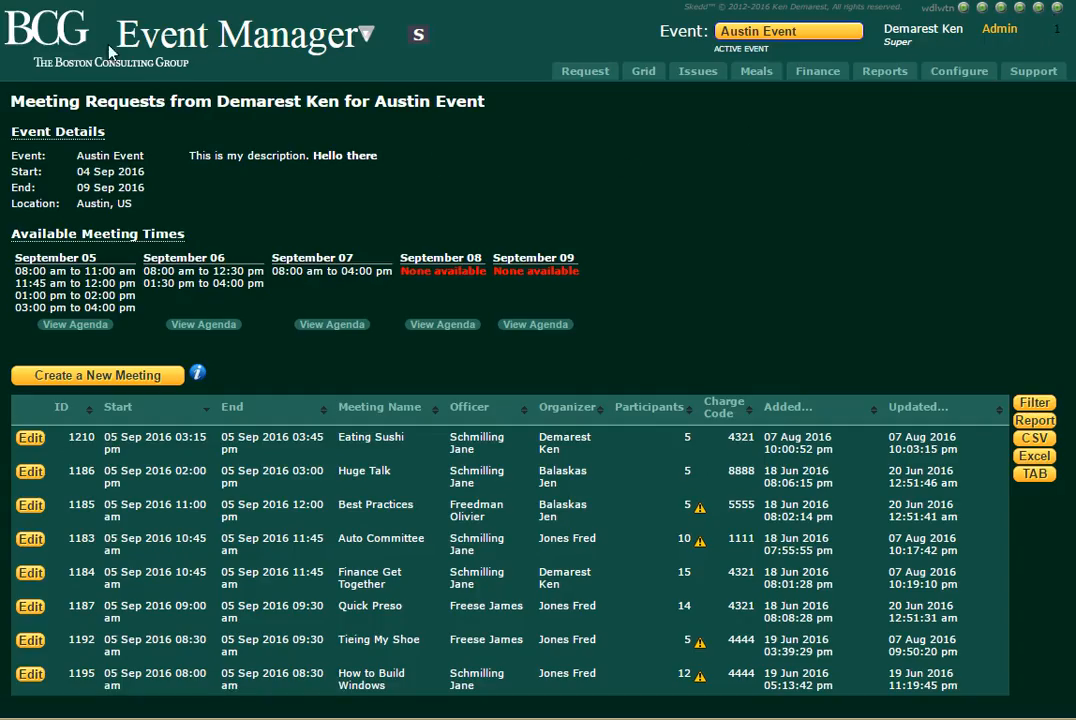
click(885, 71)
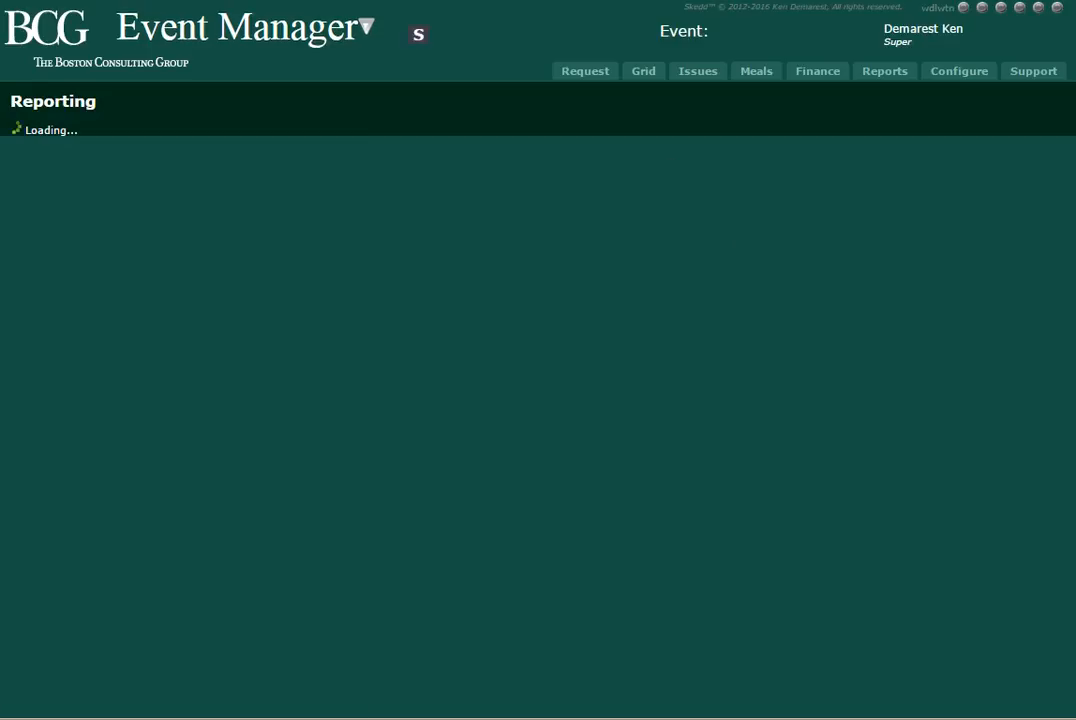